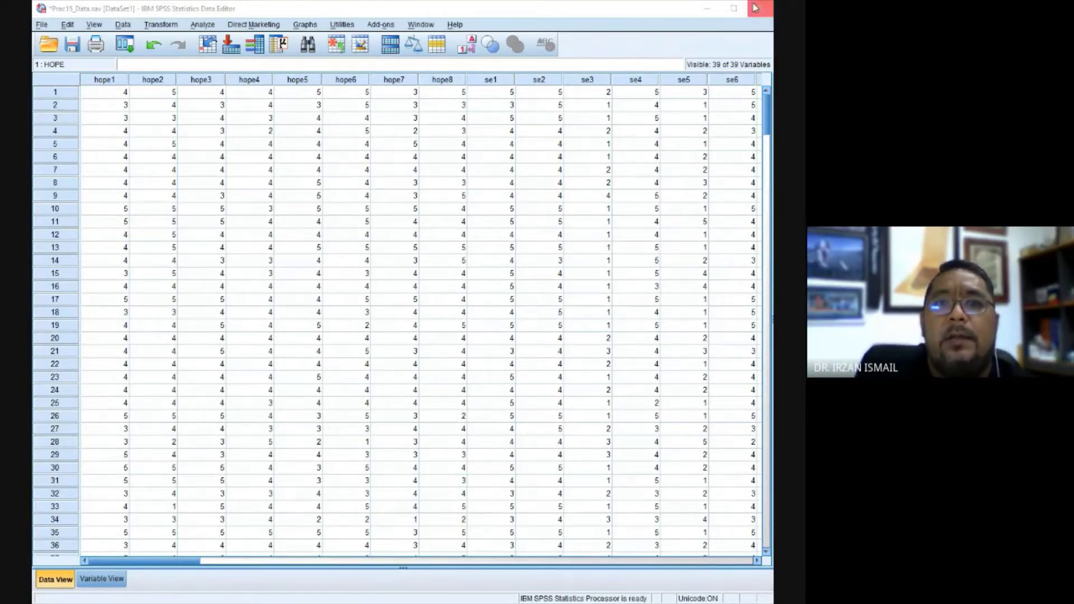
# Step: Start a Frequencies analysis in the maximized data window and remove hope1 through hope8 from its analysis variables
pyautogui.click(734, 10)
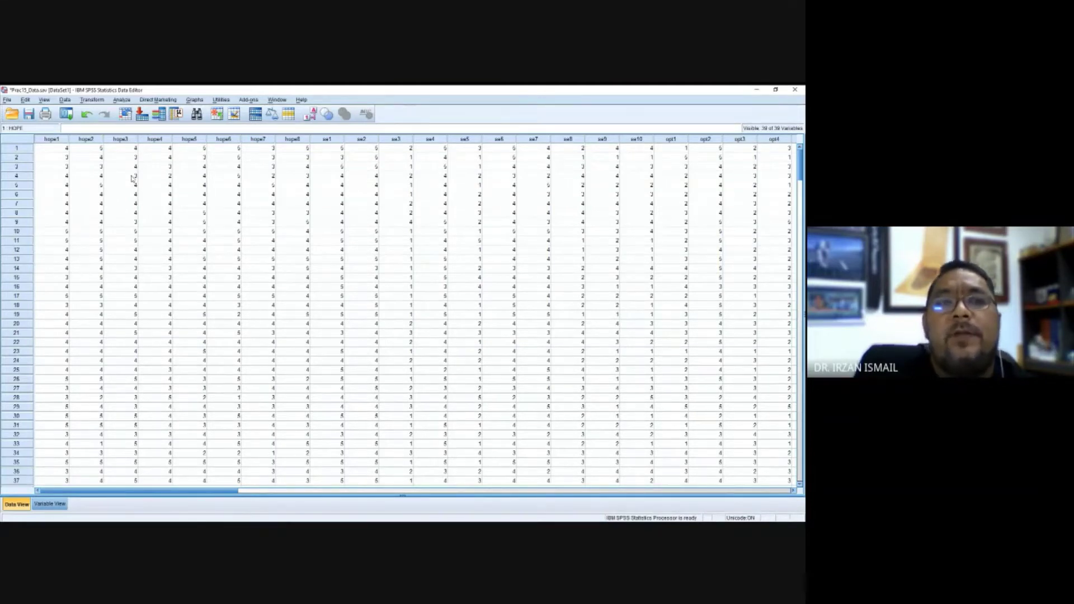
pyautogui.click(122, 101)
pyautogui.moveTo(134, 120)
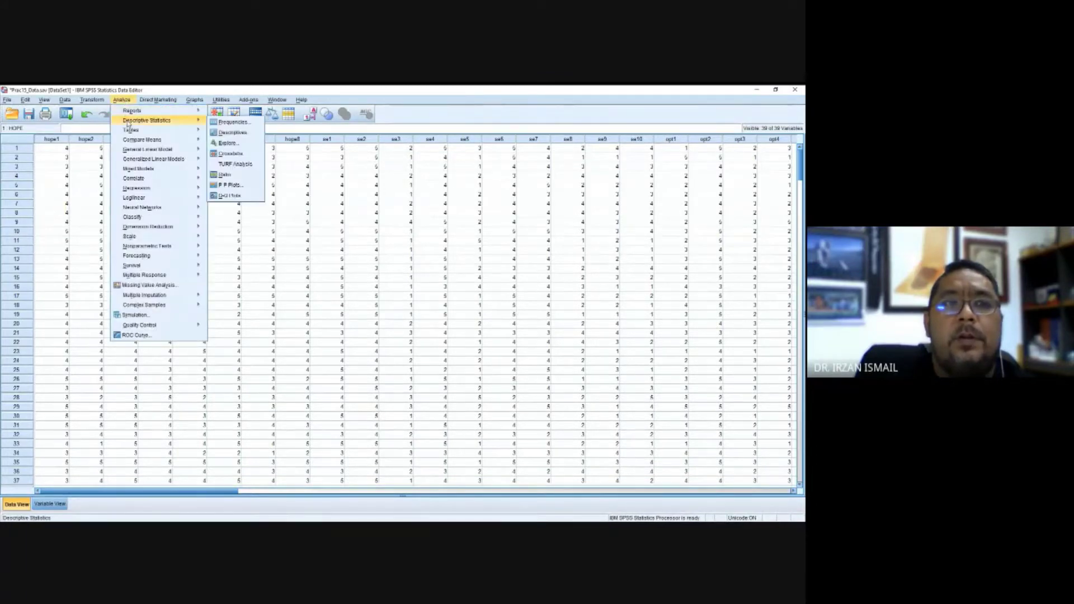
pyautogui.click(221, 123)
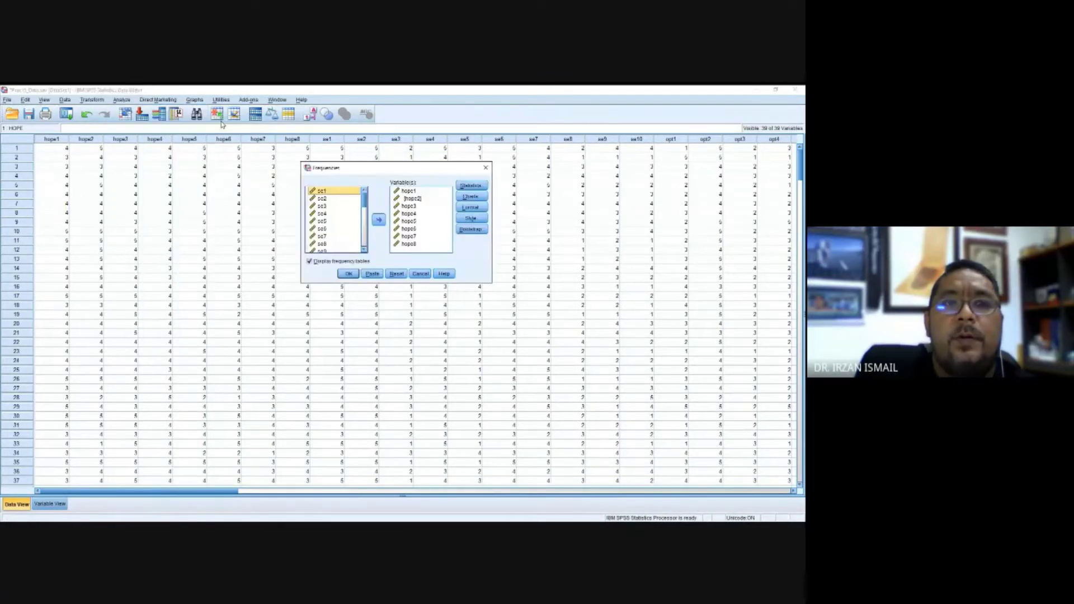
pyautogui.click(415, 193)
pyautogui.hotkey('shift', 'Down')
pyautogui.hotkey('shift', 'Down')
pyautogui.hotkey('shift', 'Down')
pyautogui.hotkey('shift', 'Down')
pyautogui.hotkey('shift', 'Down')
pyautogui.hotkey('shift', 'Down')
pyautogui.hotkey('shift', 'Down')
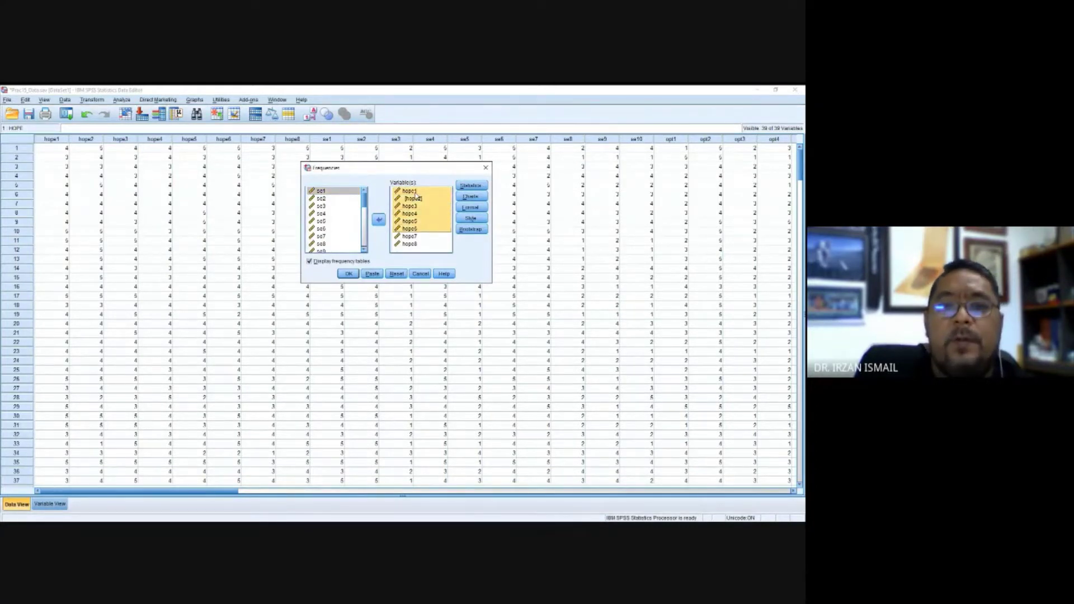
pyautogui.click(378, 219)
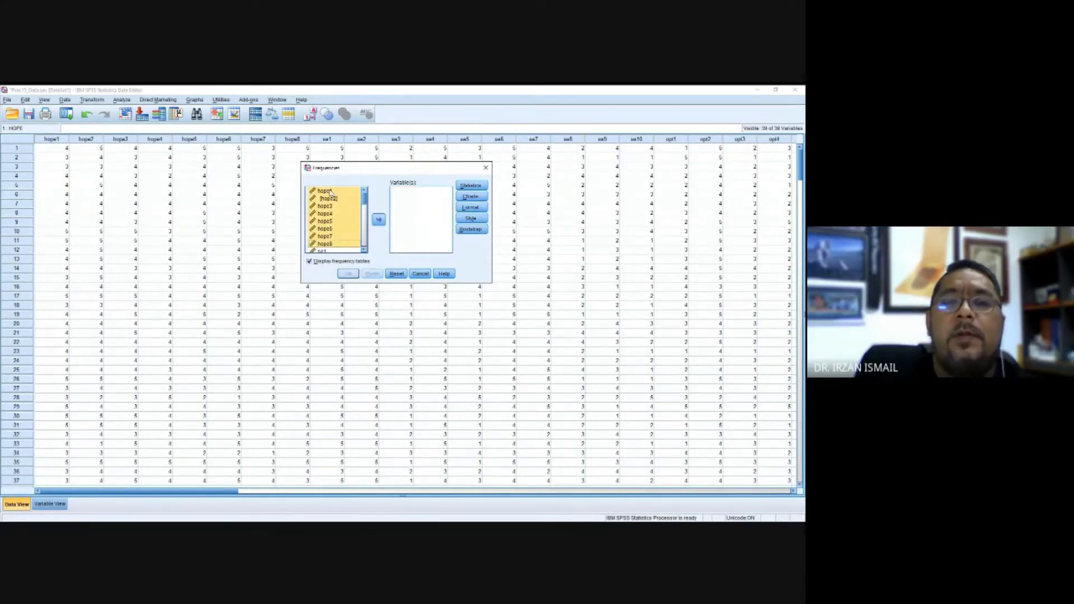
# Step: Add hope1 through hope8 as the variables for the Frequencies analysis
pyautogui.click(327, 192)
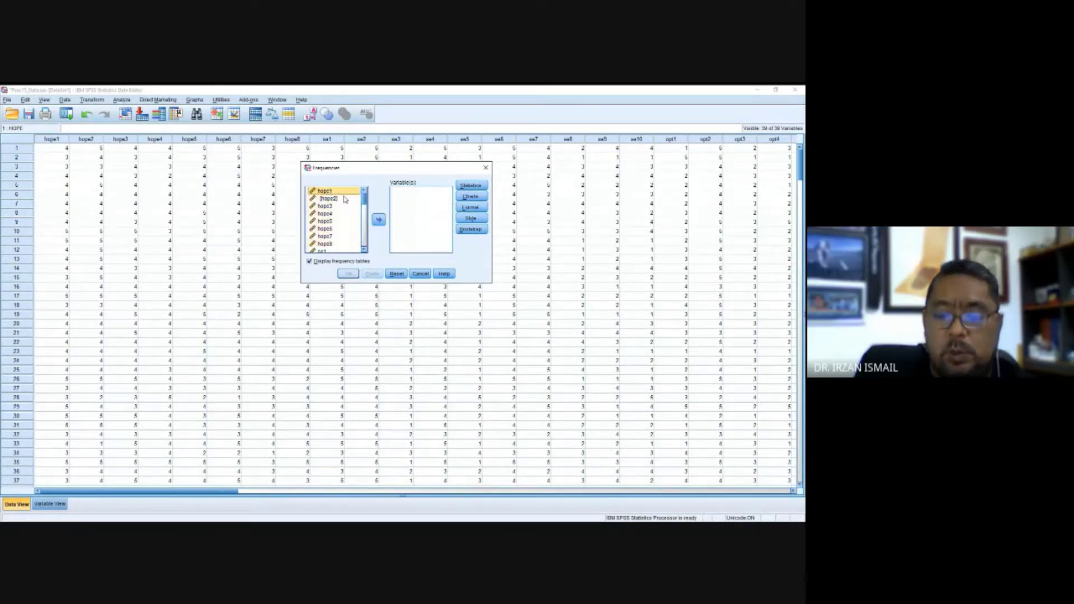
pyautogui.keyDown('ctrl'); pyautogui.click(344, 199); pyautogui.keyUp('ctrl')
pyautogui.moveTo(344, 199); pyautogui.dragTo(344, 244)
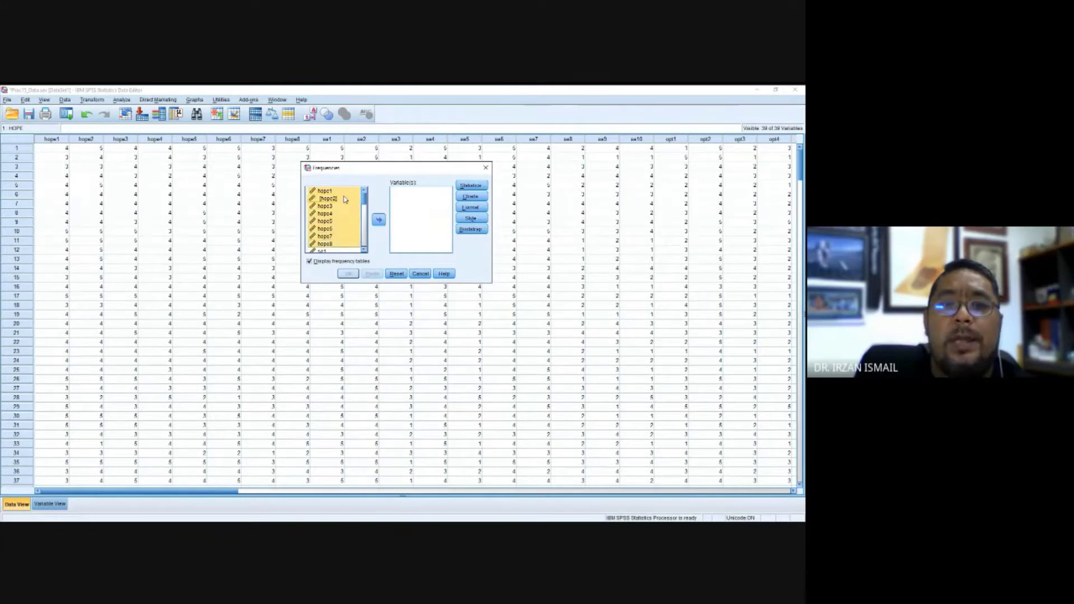
pyautogui.click(379, 221)
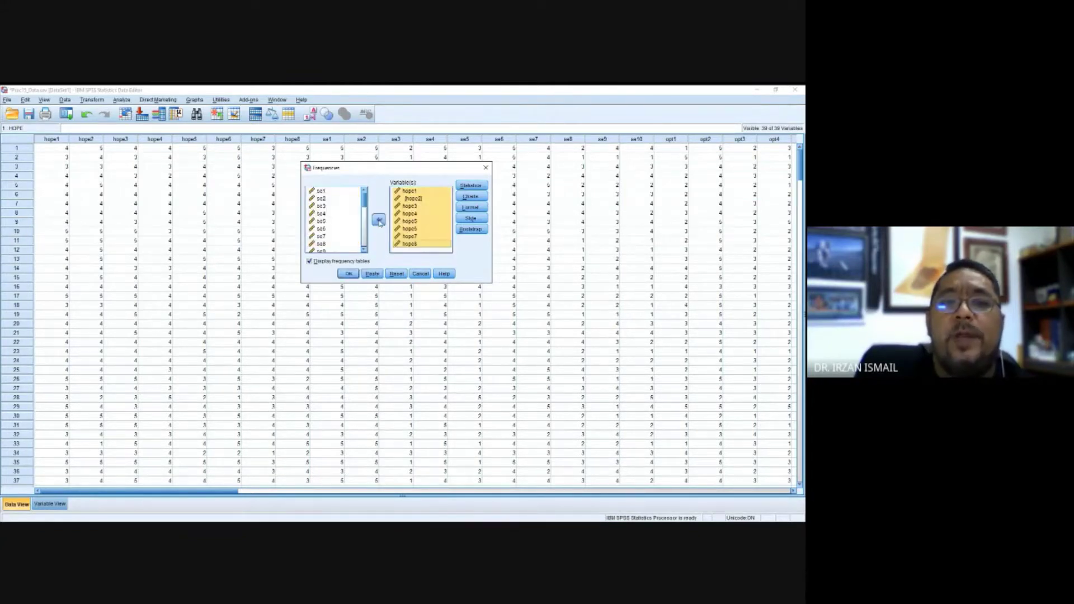
# Step: Run the Frequencies analysis with quartiles as the statistic and pie charts based on frequencies
pyautogui.click(479, 186)
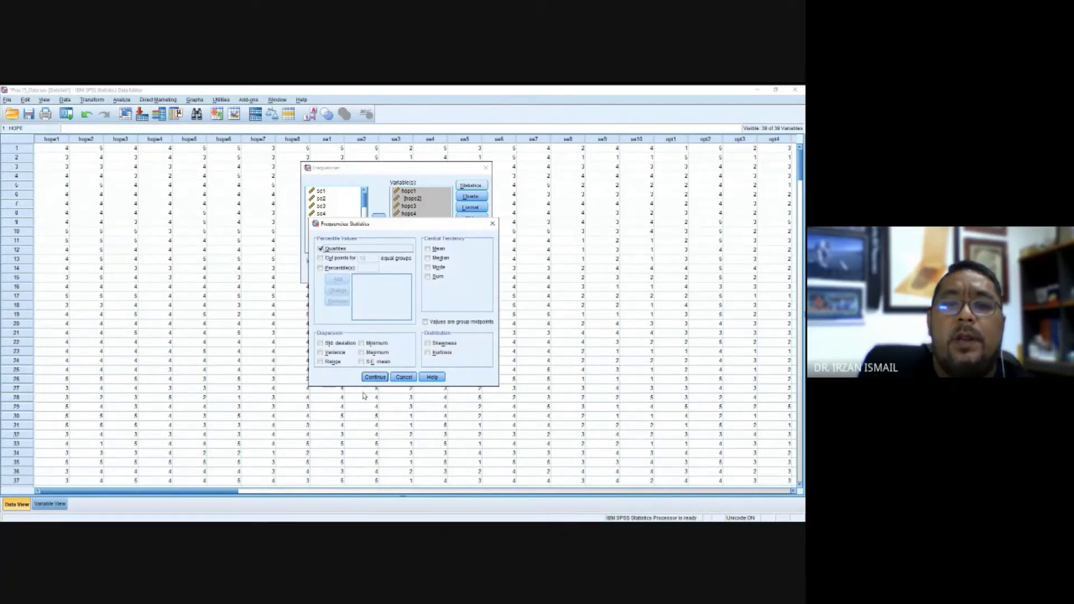
pyautogui.click(374, 377)
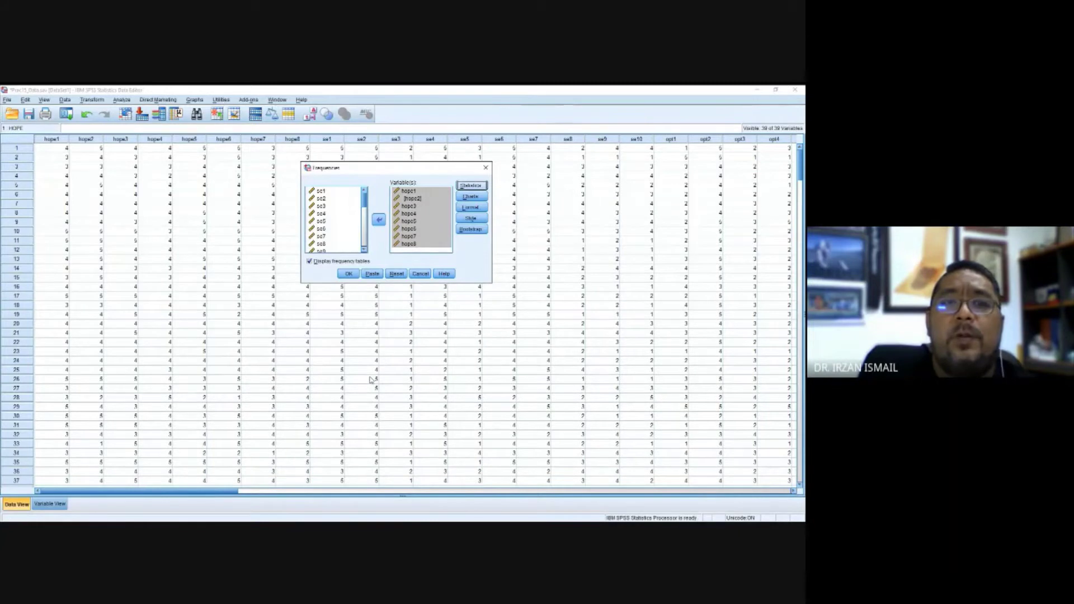
pyautogui.click(471, 197)
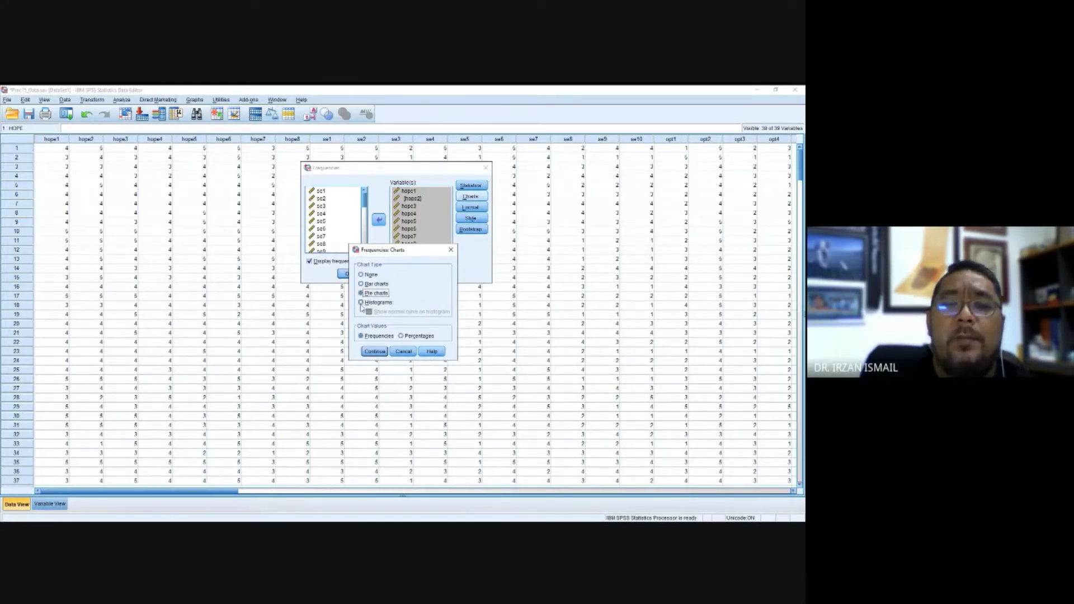
pyautogui.click(374, 352)
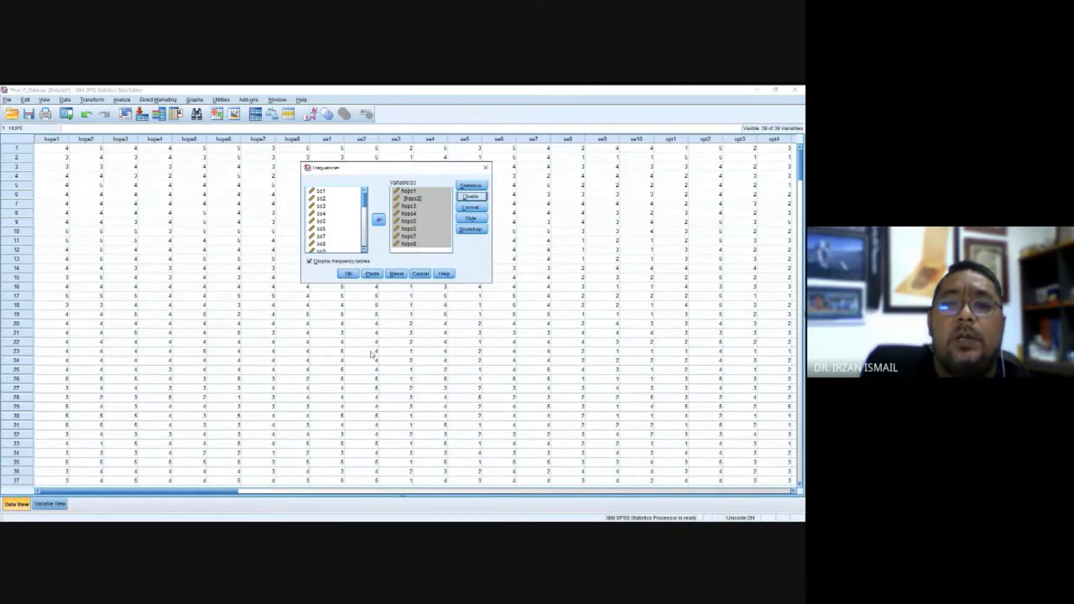
pyautogui.click(348, 273)
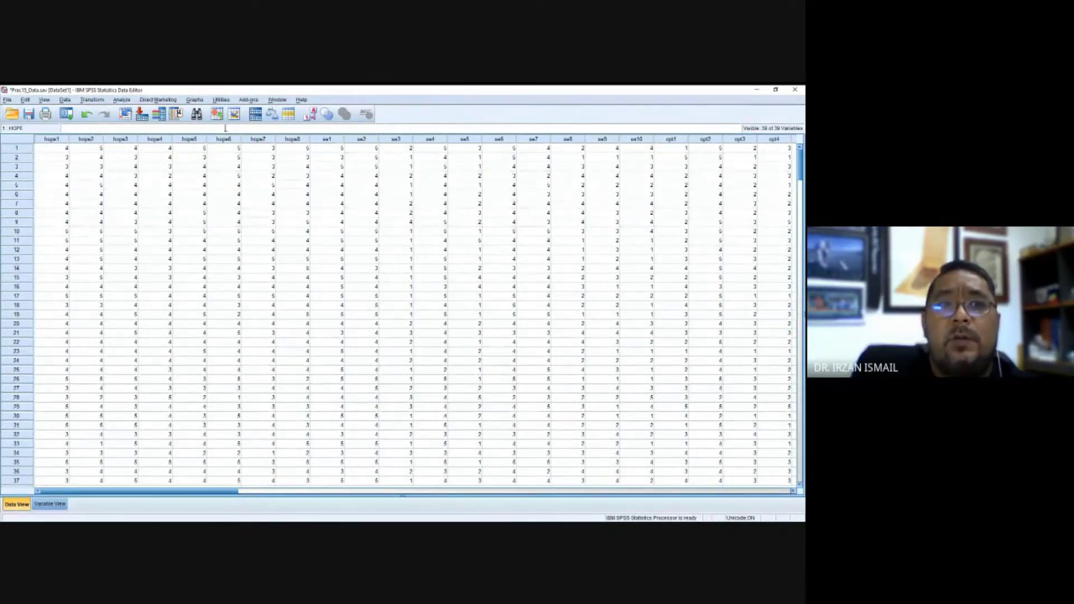
# Step: Set up a Descriptives analysis with the scale variables HOPE, SE, OPT and LOC
pyautogui.click(130, 102)
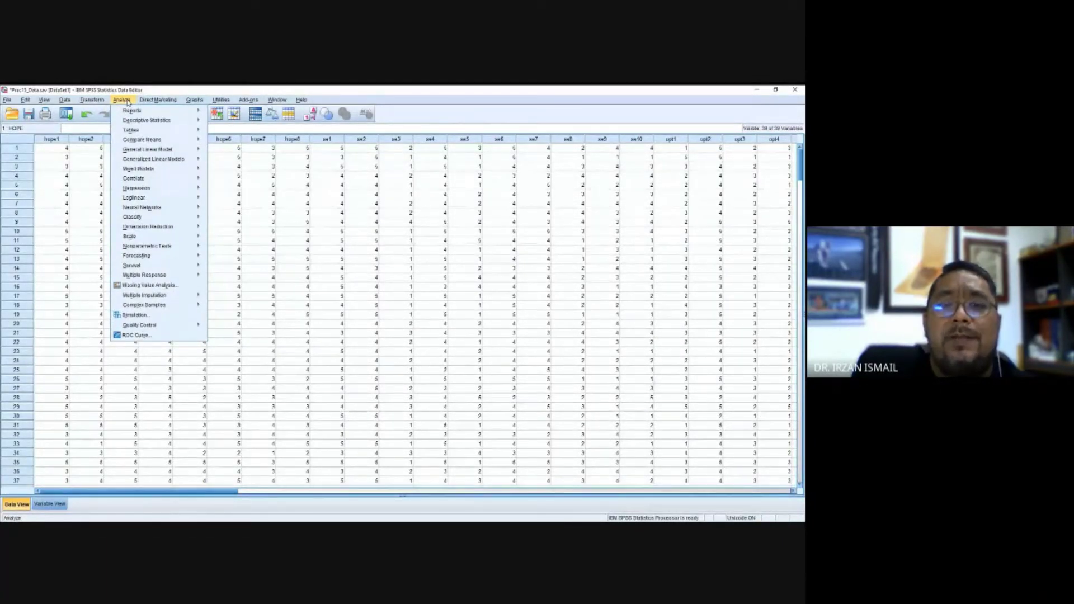
pyautogui.moveTo(129, 121)
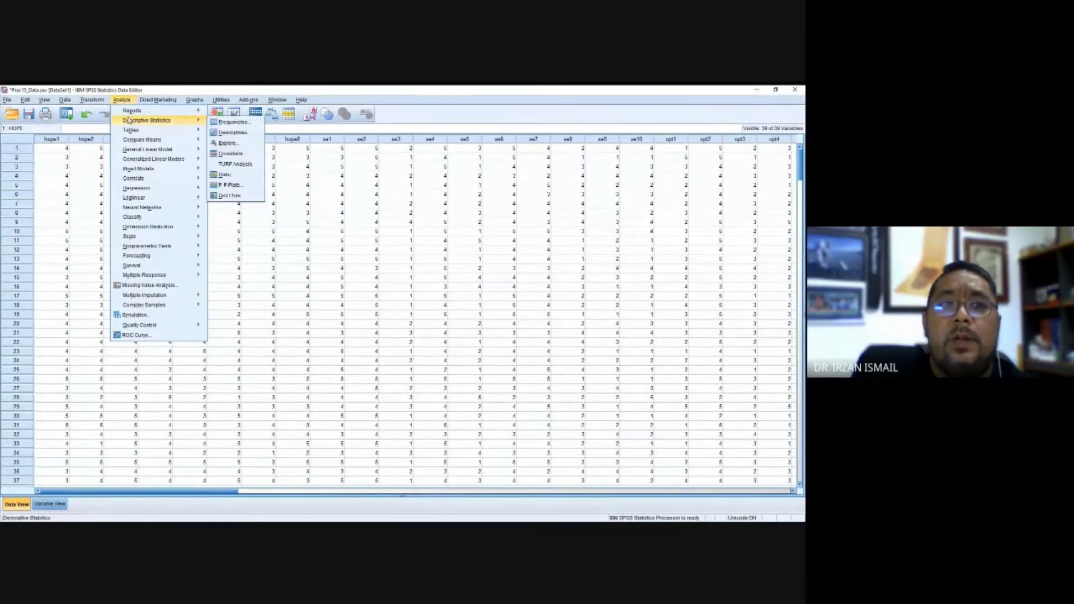
pyautogui.click(239, 134)
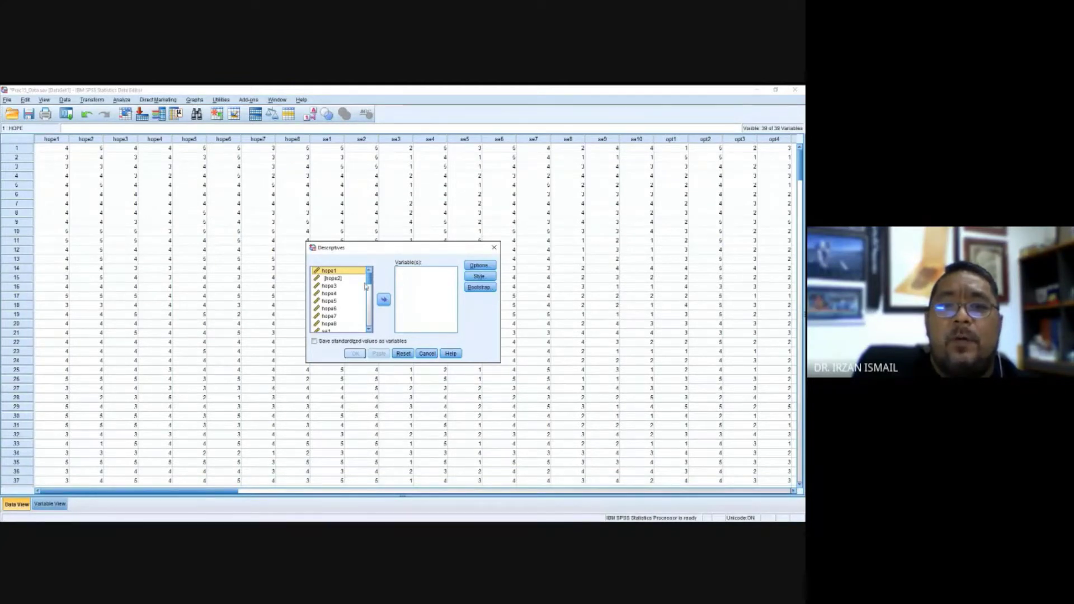
pyautogui.moveTo(369, 279); pyautogui.dragTo(372, 327)
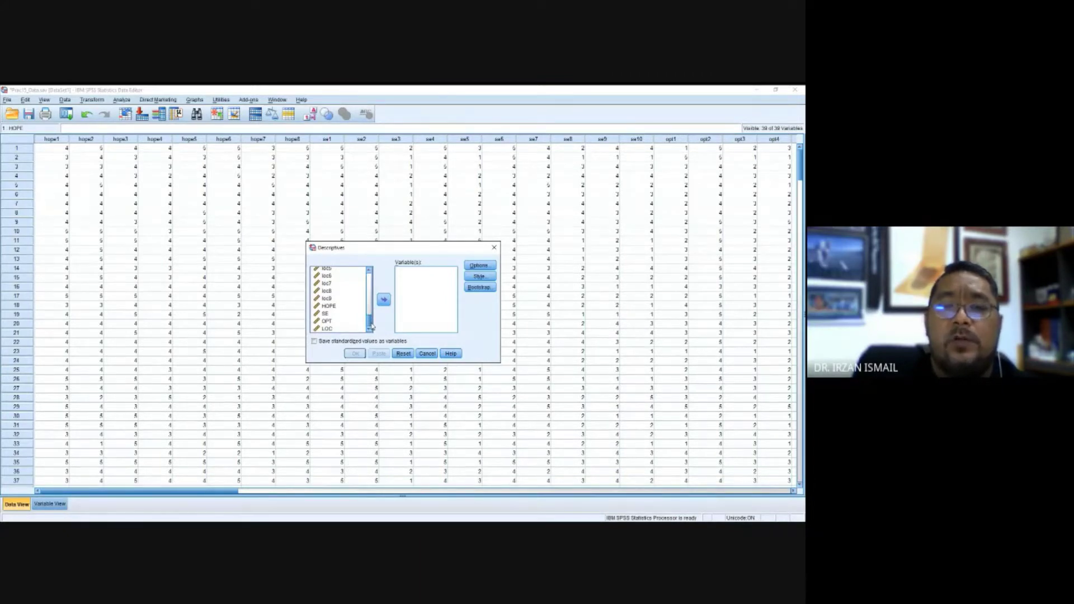
pyautogui.click(333, 308)
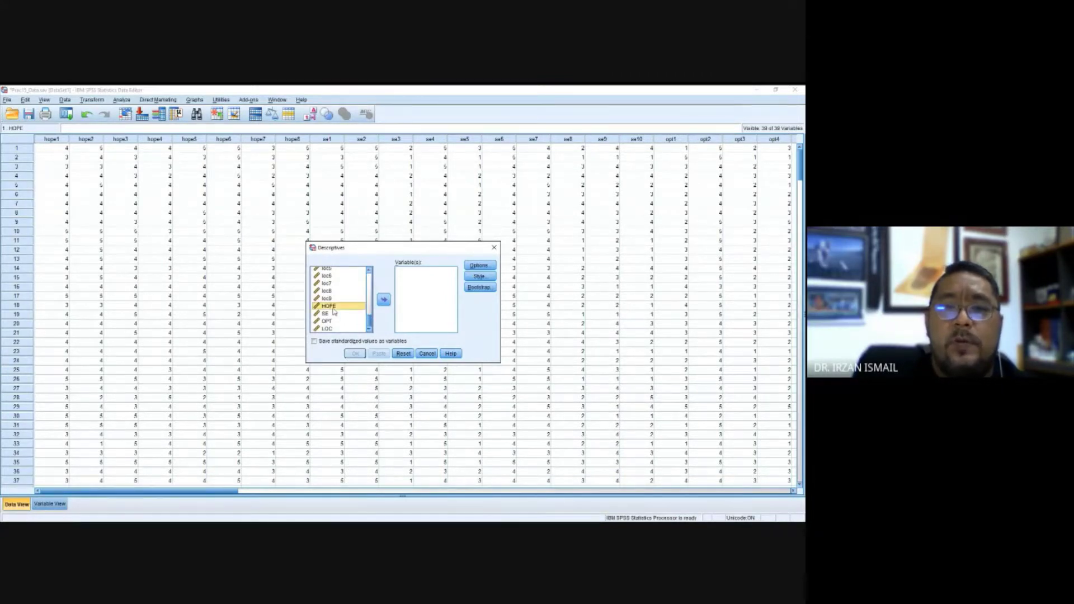
pyautogui.moveTo(333, 312); pyautogui.dragTo(328, 329)
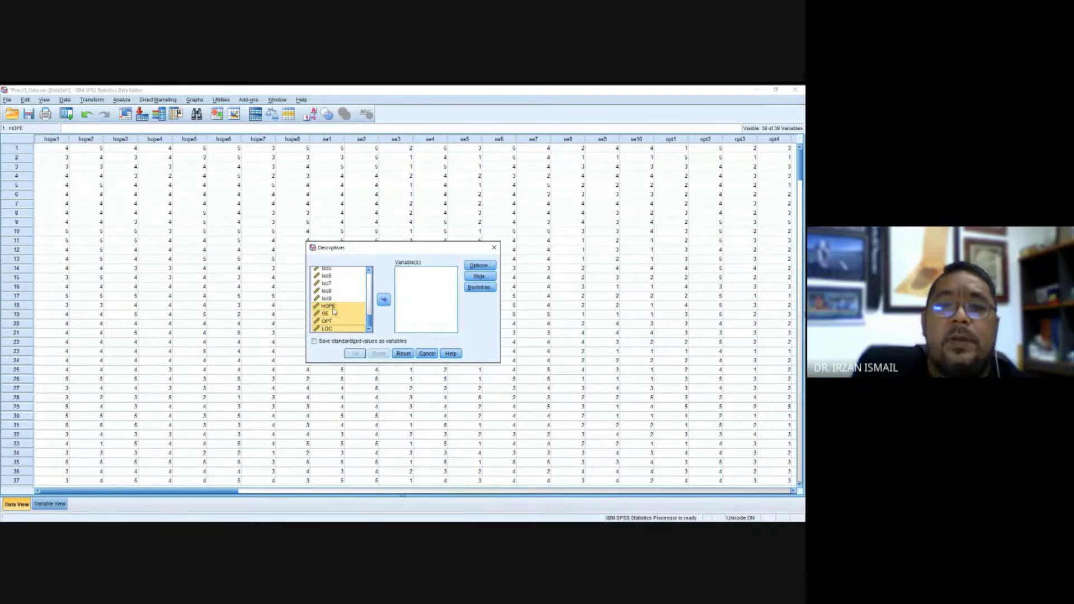
pyautogui.click(384, 301)
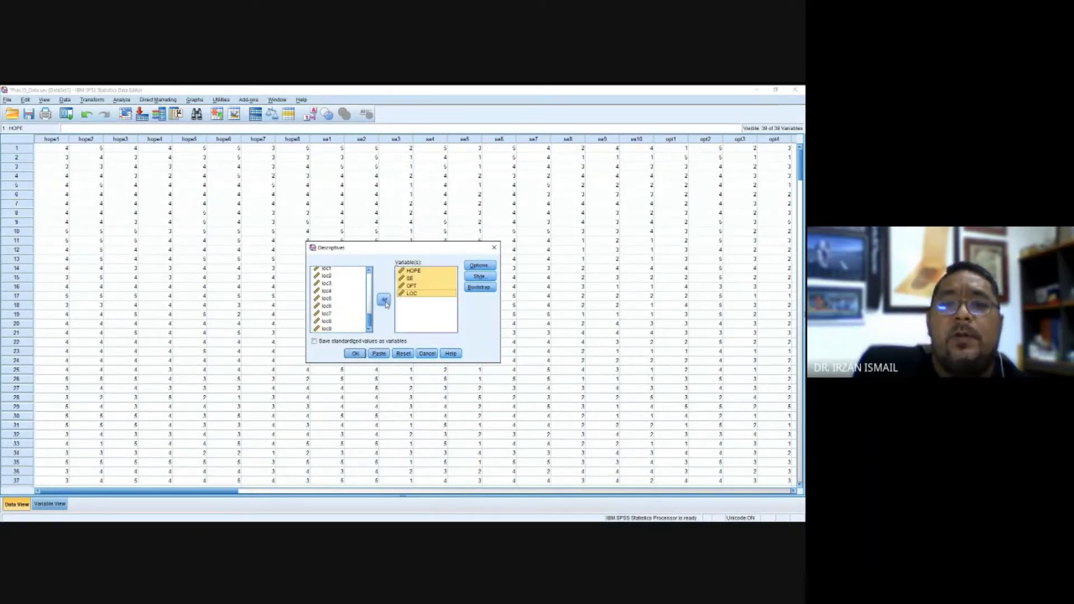
# Step: Run the Descriptives analysis with mean and standard deviation, displayed in variable list order
pyautogui.click(480, 266)
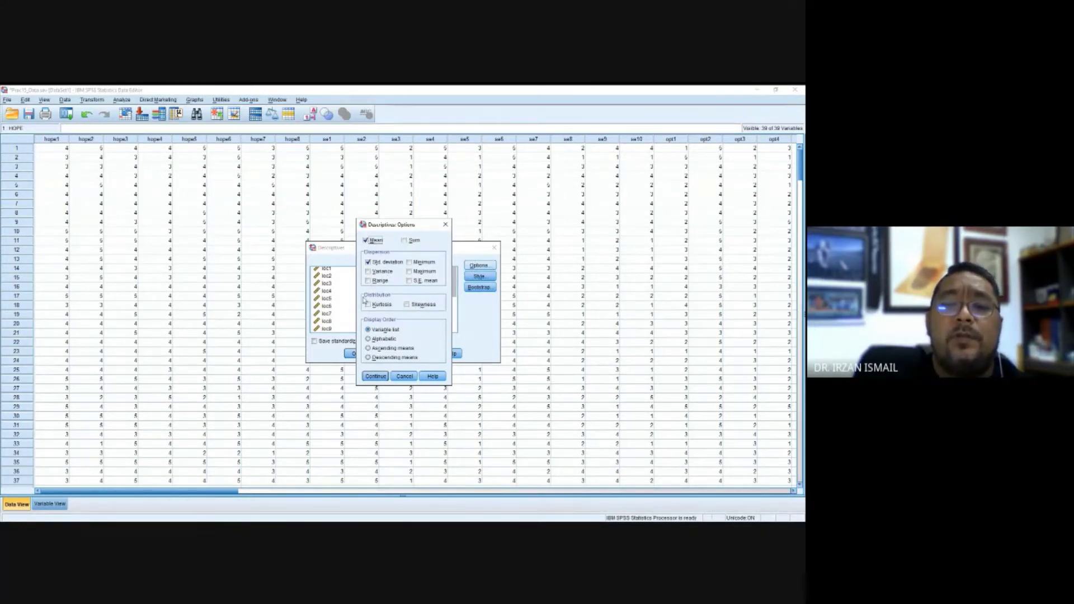
pyautogui.click(373, 376)
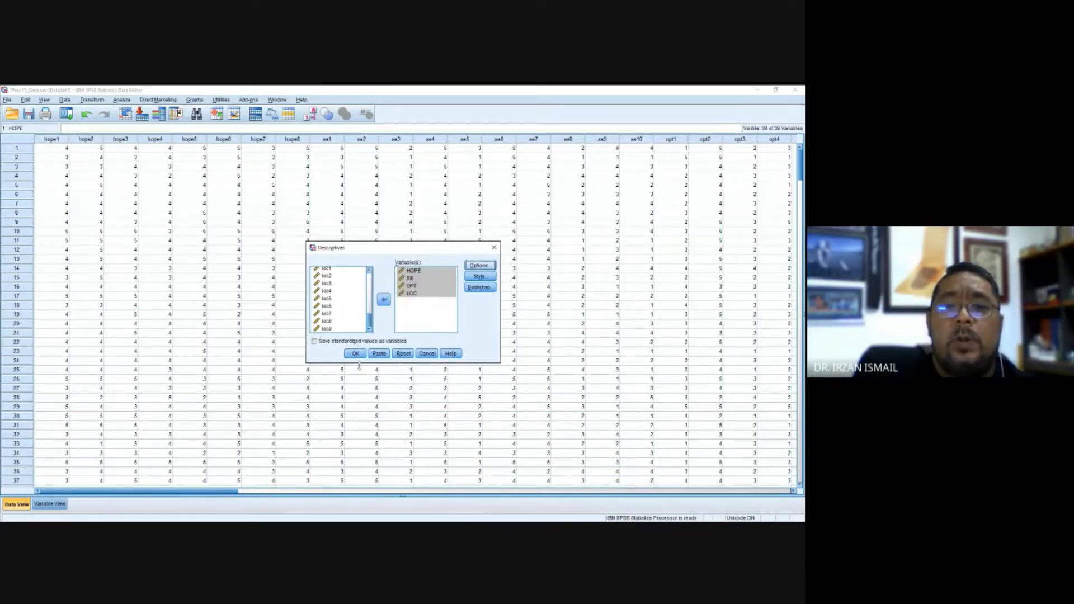
pyautogui.click(355, 354)
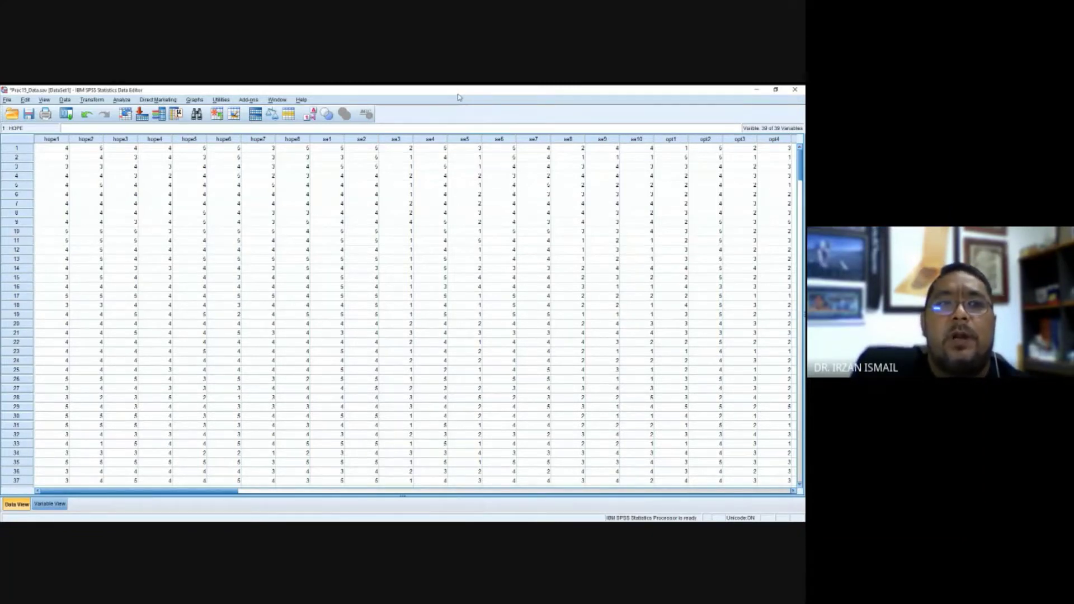
# Step: Start a Reliability Analysis and remove se3, se5, se8, se9 and se10 from its items
pyautogui.click(120, 101)
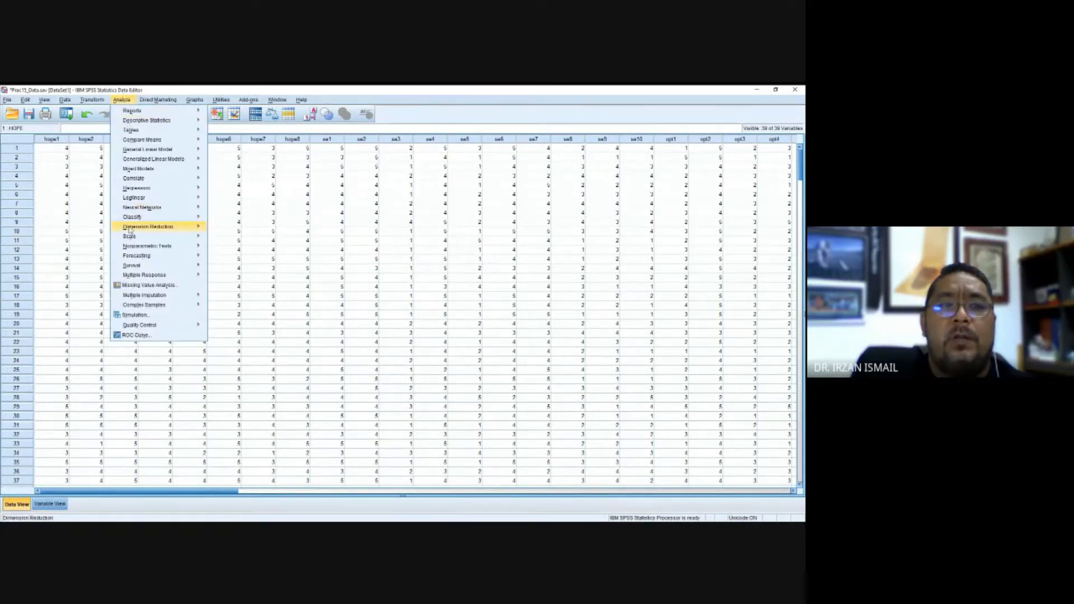
pyautogui.moveTo(128, 238)
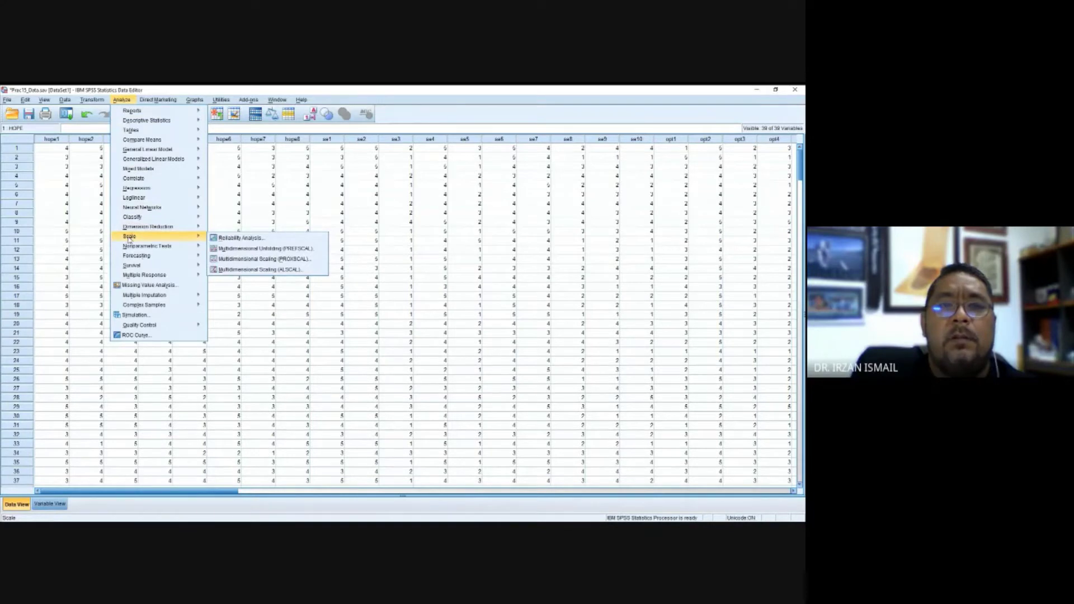
pyautogui.click(235, 239)
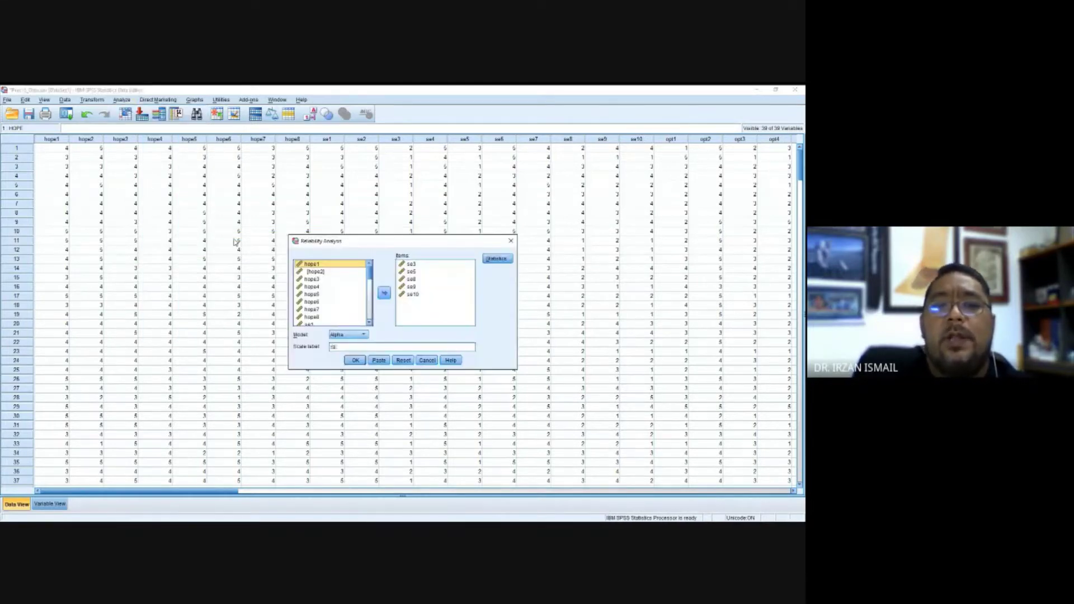
pyautogui.click(409, 265)
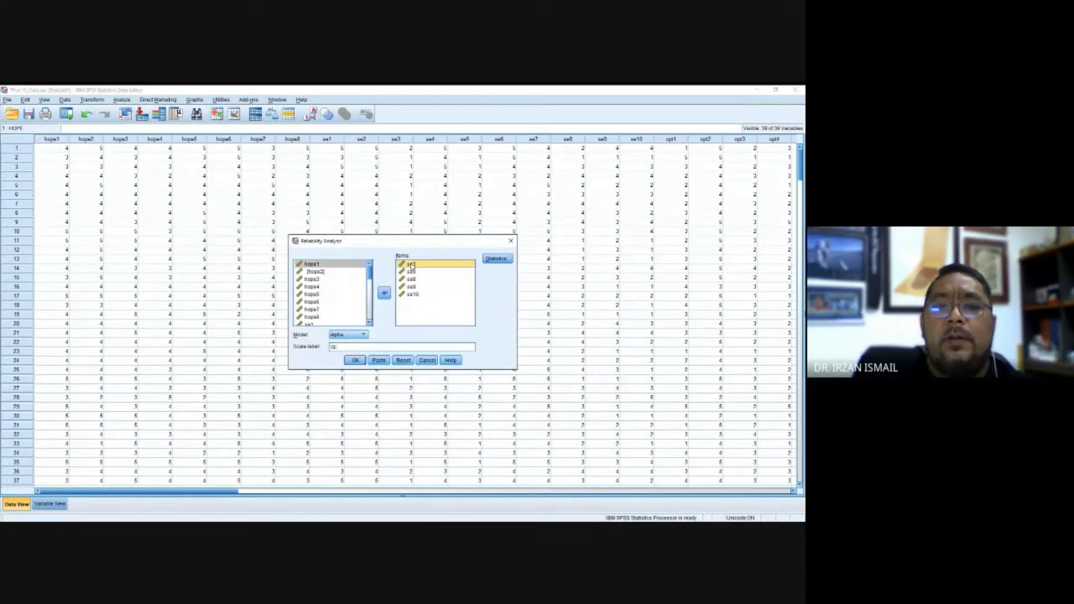
pyautogui.moveTo(411, 267); pyautogui.dragTo(413, 294)
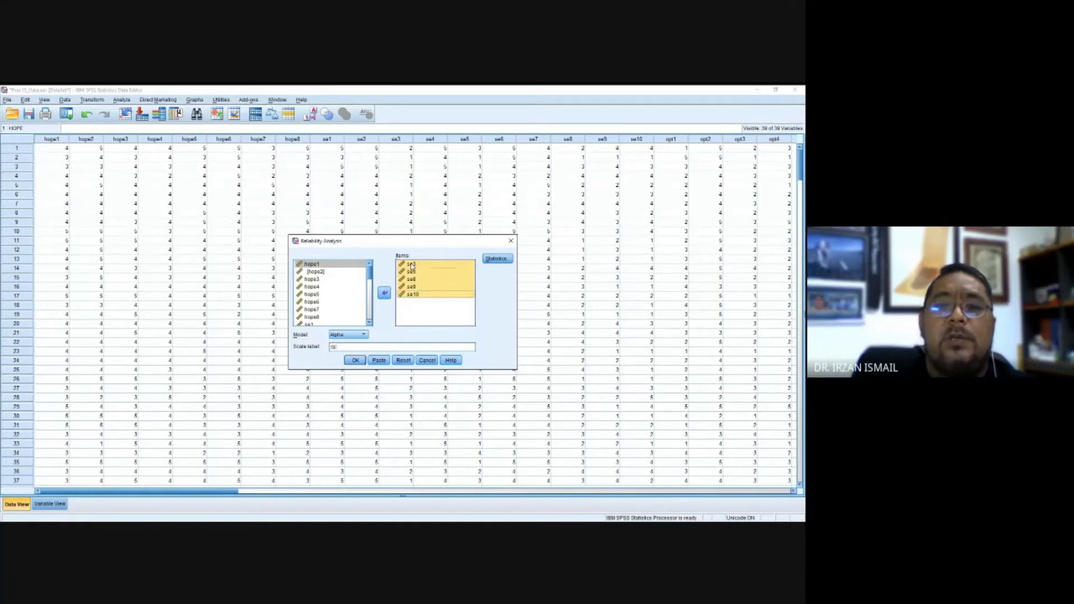
pyautogui.click(384, 293)
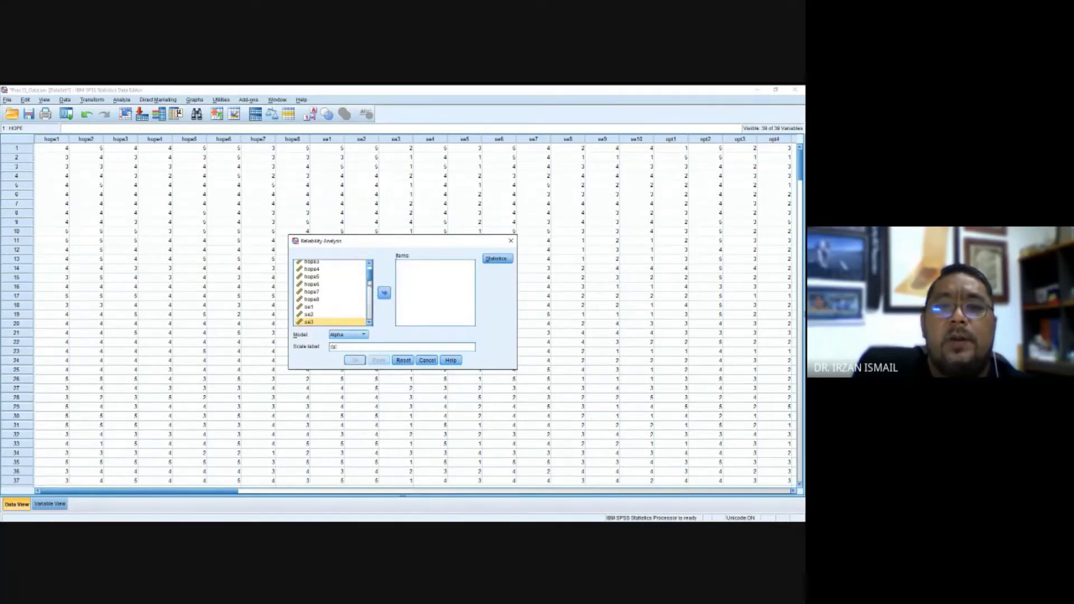
# Step: Add hope1 through hope8 as the items of the Reliability Analysis
pyautogui.moveTo(370, 288); pyautogui.dragTo(370, 272)
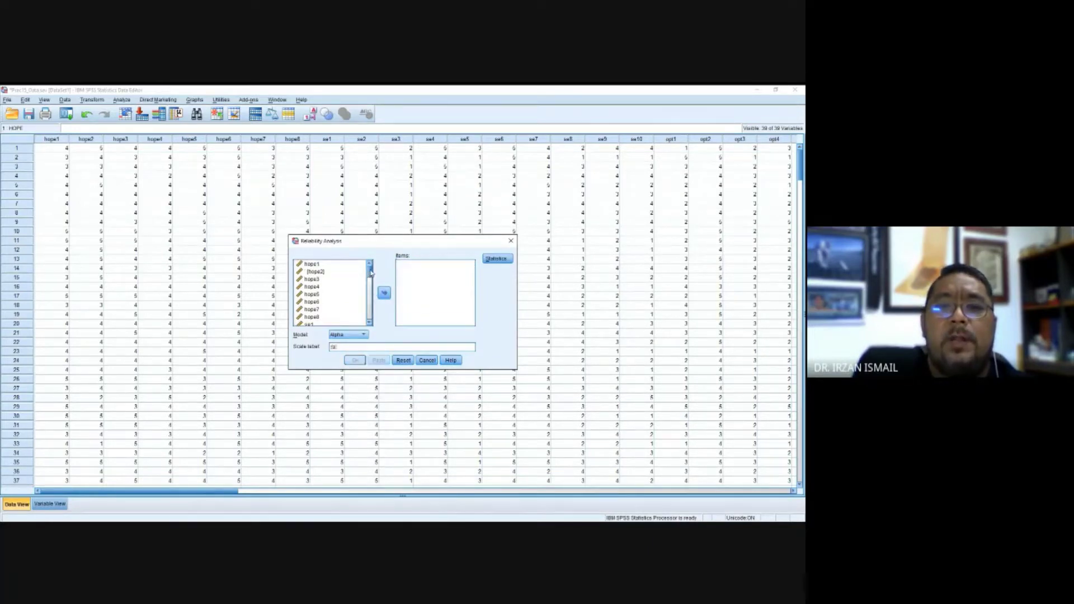
pyautogui.click(318, 266)
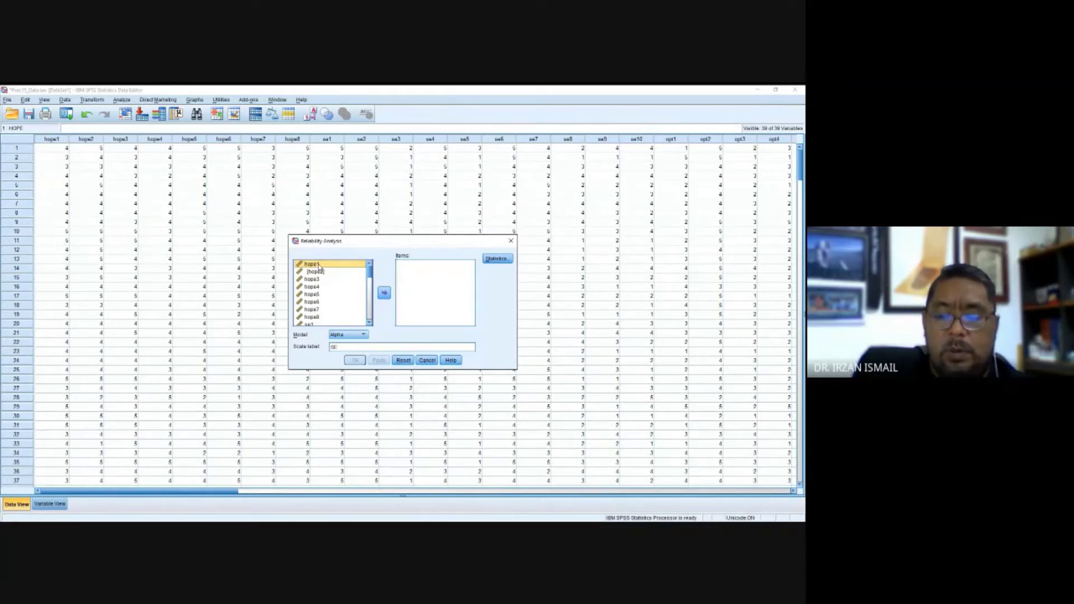
pyautogui.hotkey('shift', 'Down')
pyautogui.hotkey('shift', 'Down')
pyautogui.hotkey('shift', 'Down')
pyautogui.hotkey('shift', 'Down')
pyautogui.hotkey('shift', 'Down')
pyautogui.hotkey('shift', 'Down')
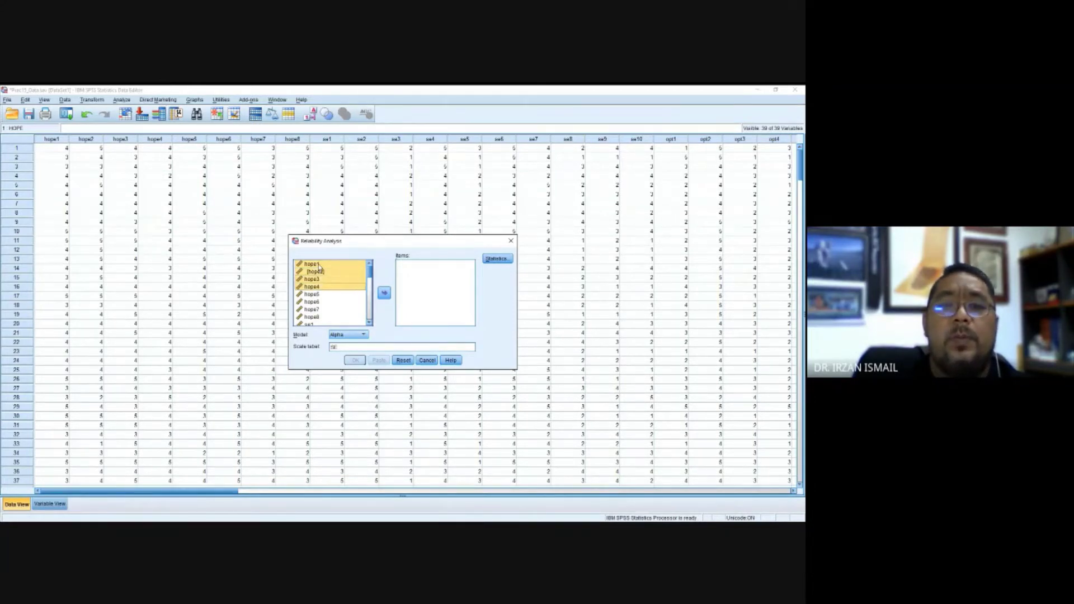
pyautogui.hotkey('shift', 'Down')
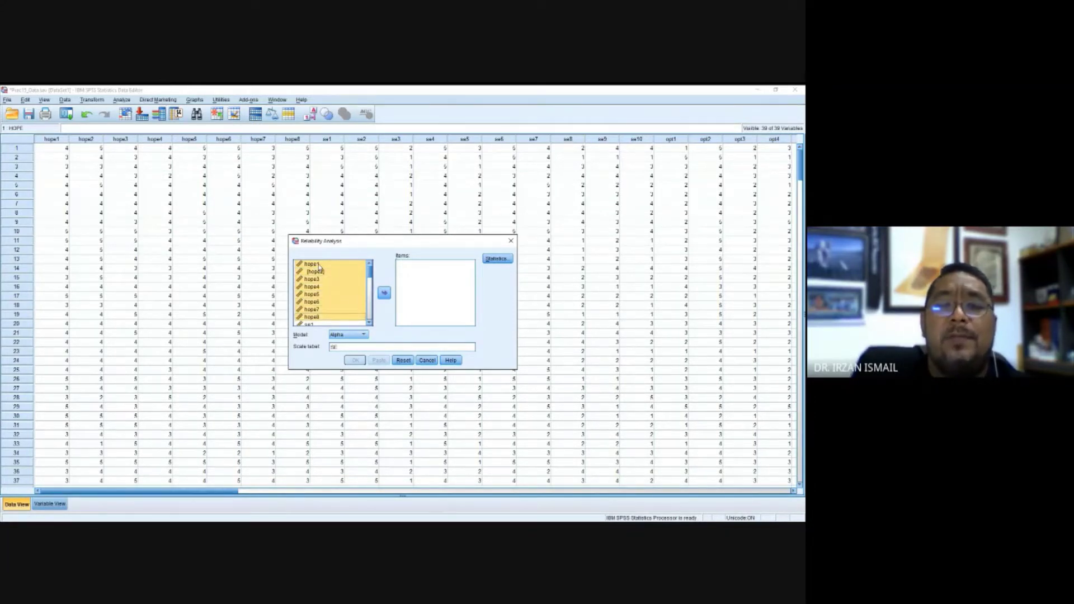
pyautogui.click(385, 295)
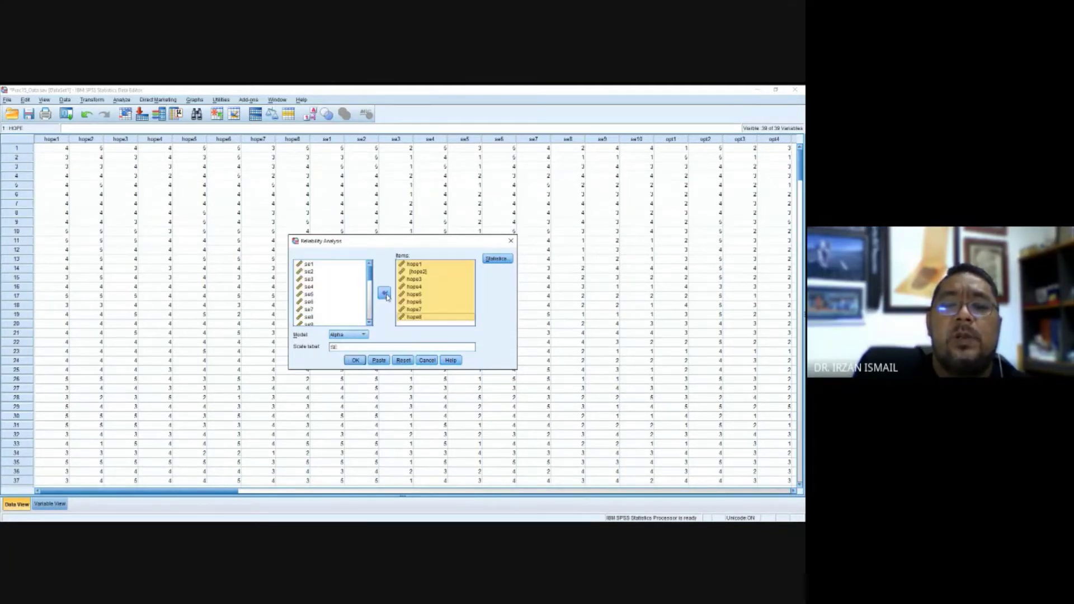
# Step: Keep the Alpha model for the Reliability Analysis and request descriptives for item and scale if item deleted
pyautogui.click(363, 334)
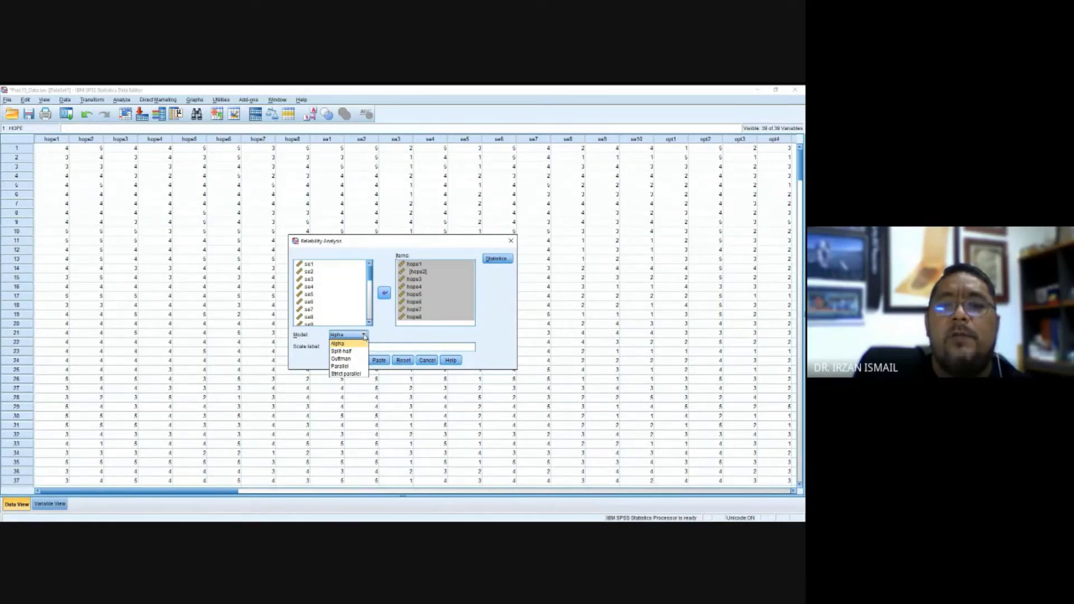
pyautogui.click(364, 335)
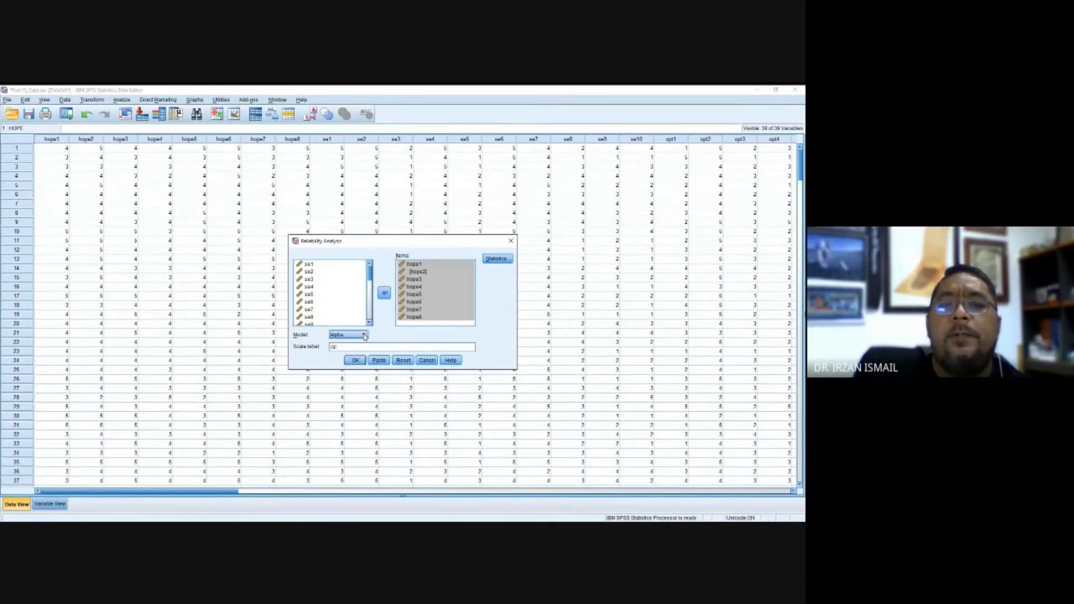
pyautogui.click(496, 260)
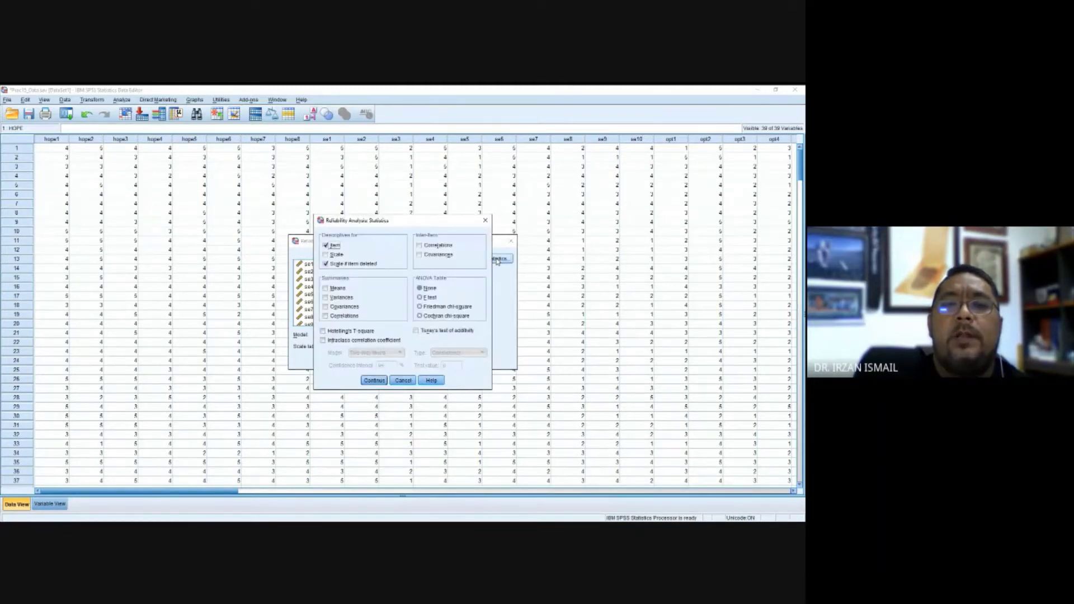
pyautogui.click(326, 245)
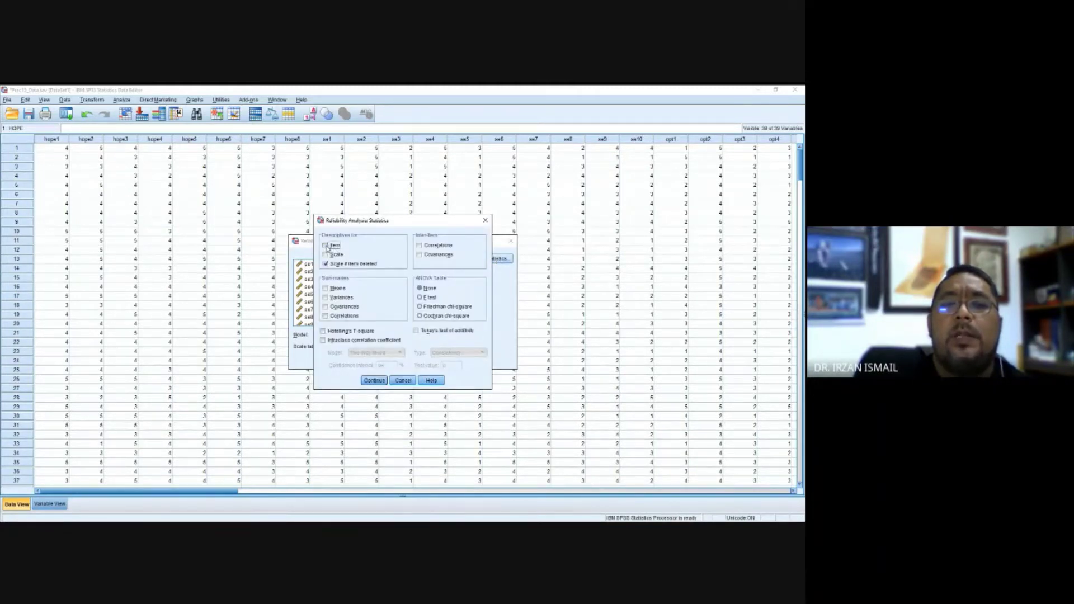
pyautogui.click(326, 245)
pyautogui.click(326, 255)
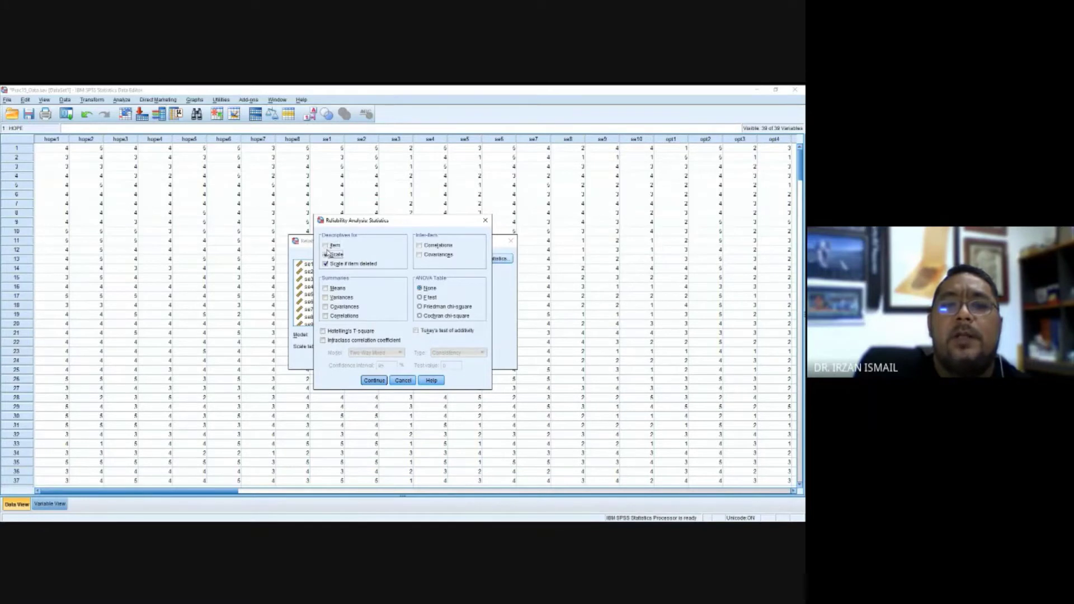
pyautogui.click(326, 255)
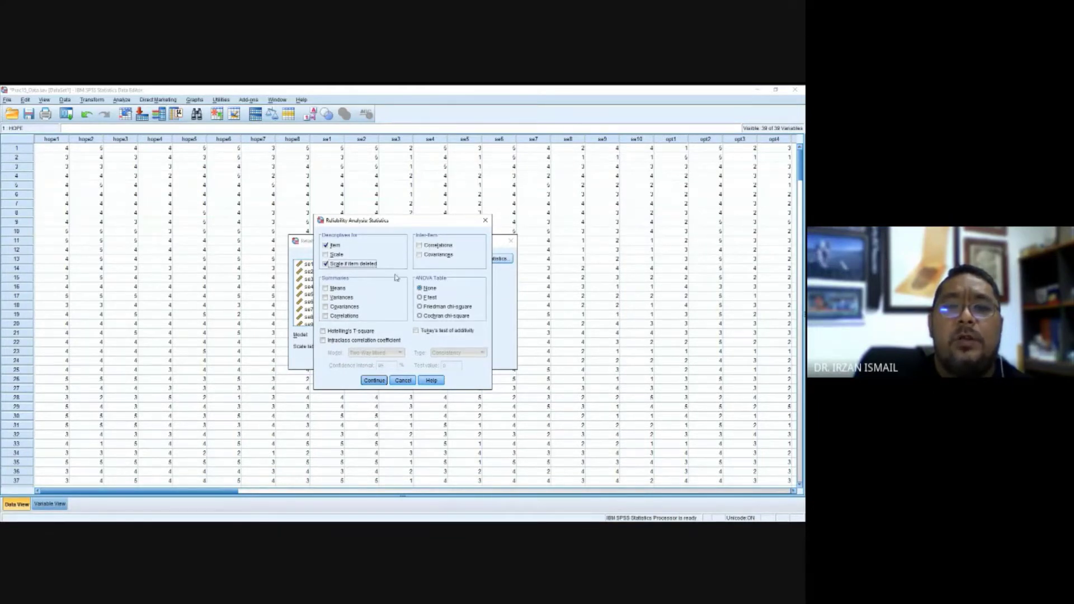
pyautogui.click(377, 382)
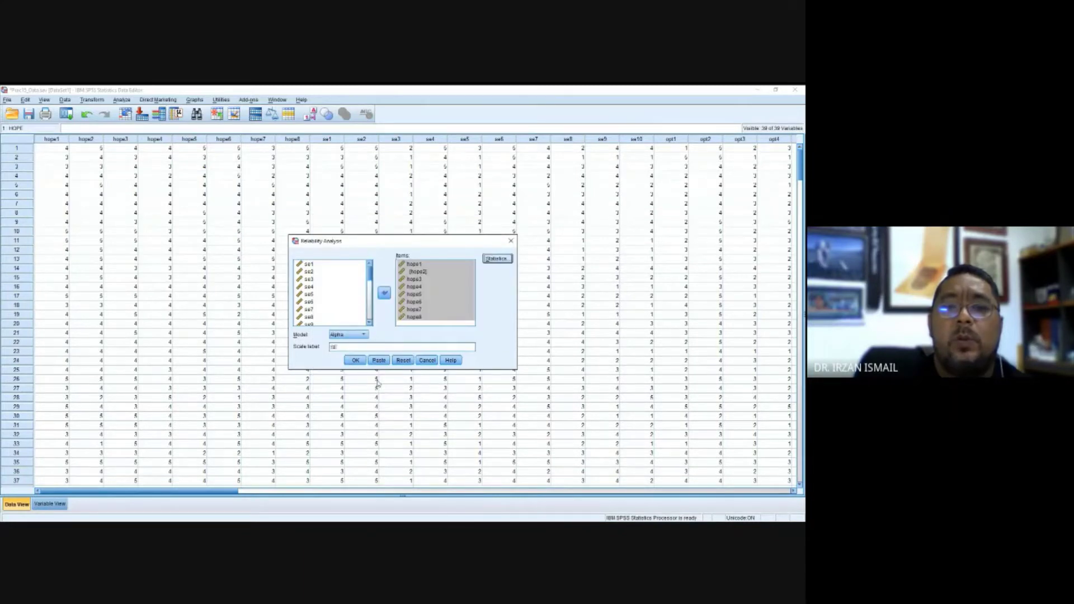
# Step: Set the scale label to HOPE, run the Reliability Analysis and return to the data
pyautogui.moveTo(339, 347); pyautogui.dragTo(323, 348)
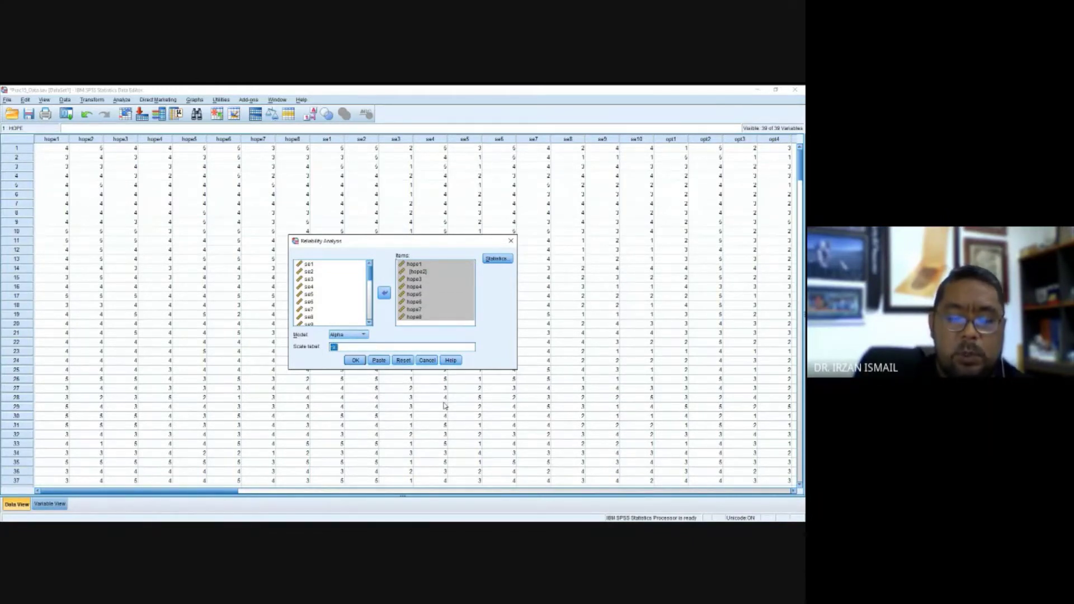
pyautogui.write('HOP')
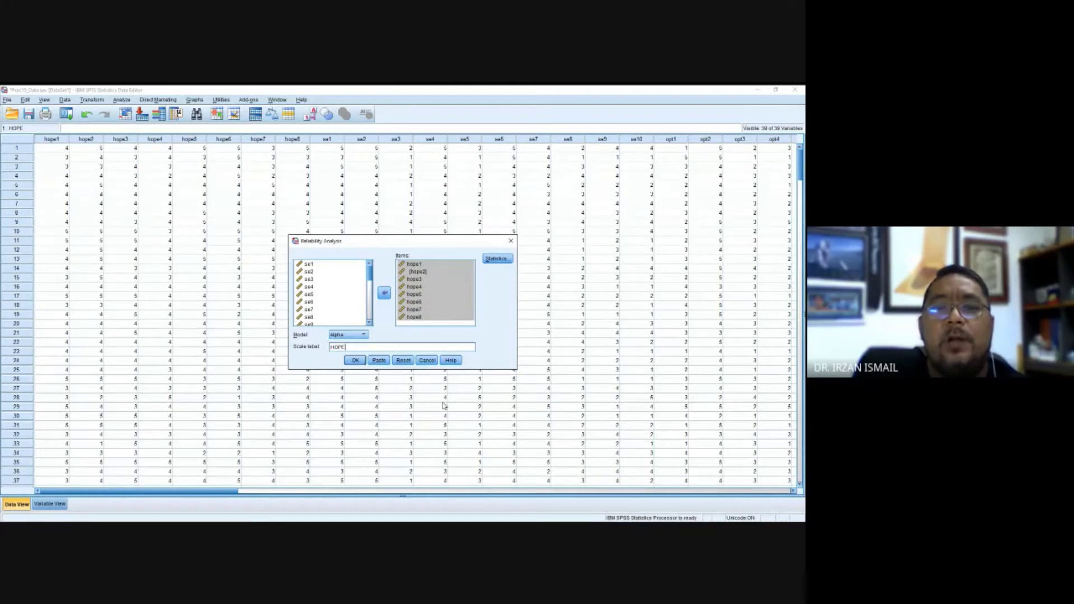
pyautogui.click(355, 361)
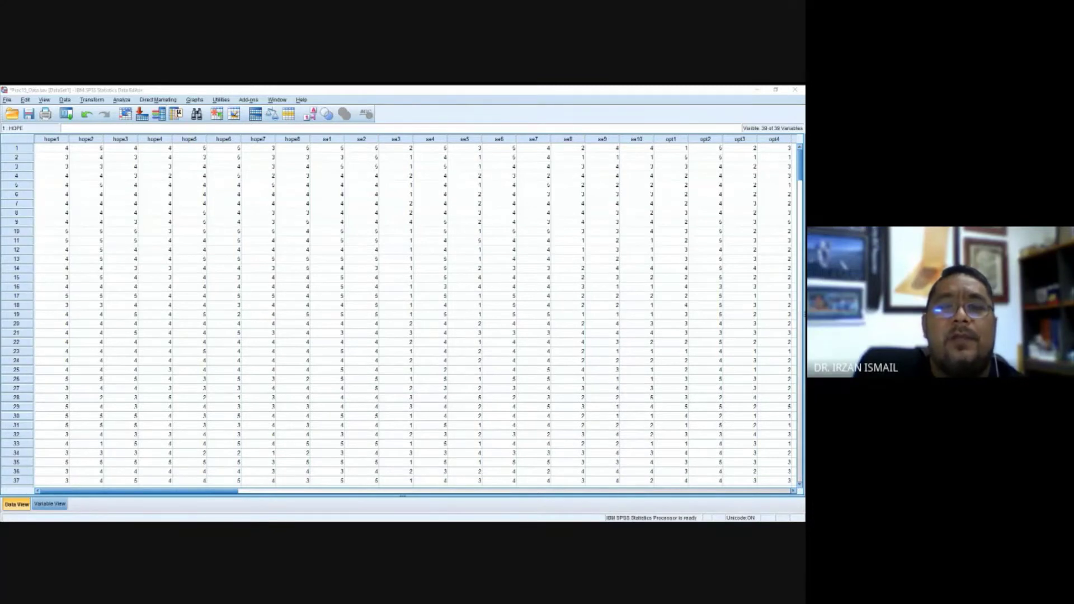
pyautogui.click(456, 113)
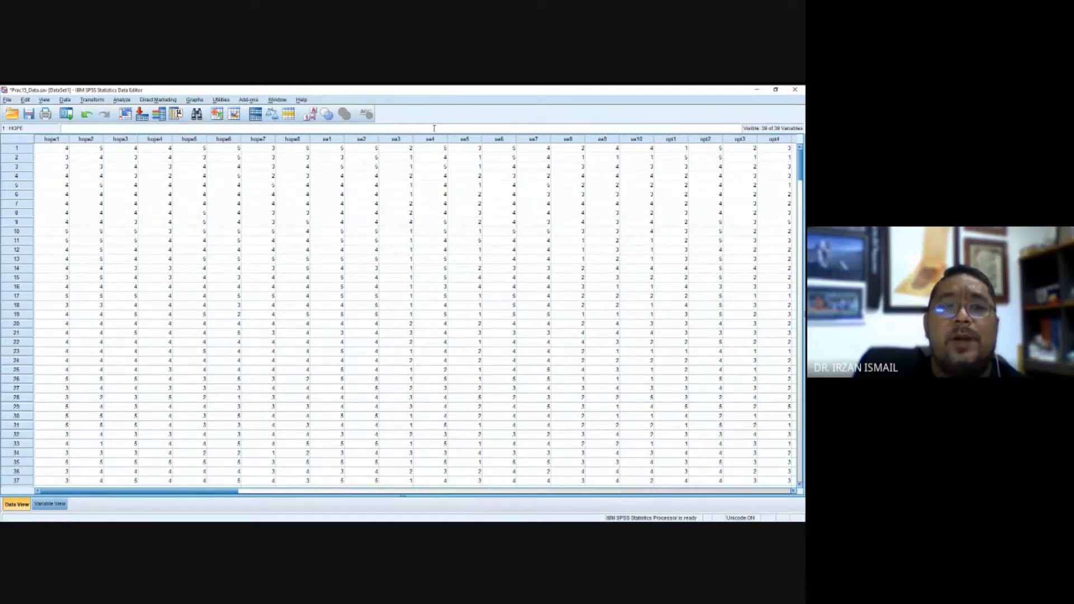
# Step: Set up a Bivariate Correlations analysis of HOPE, SE, OPT and LOC with Pearson coefficients and a two-tailed test
pyautogui.click(120, 100)
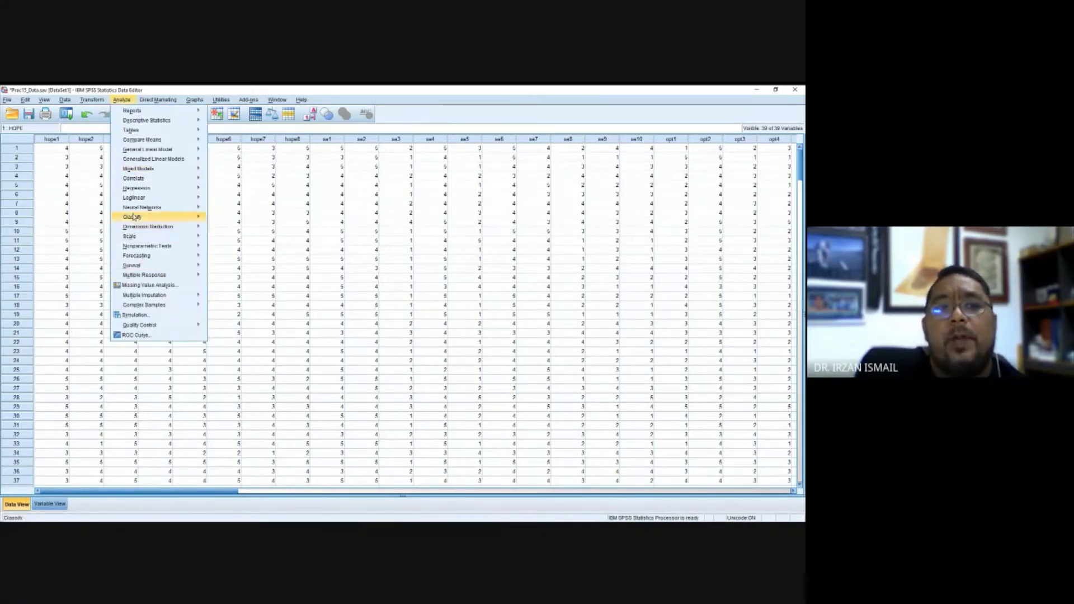
pyautogui.moveTo(141, 182)
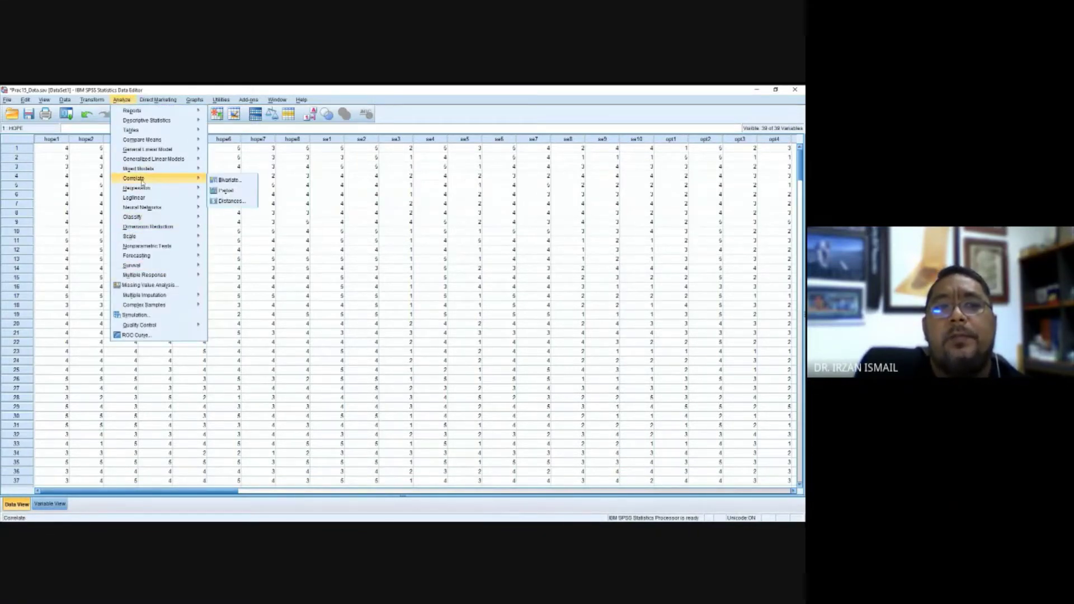
pyautogui.click(224, 181)
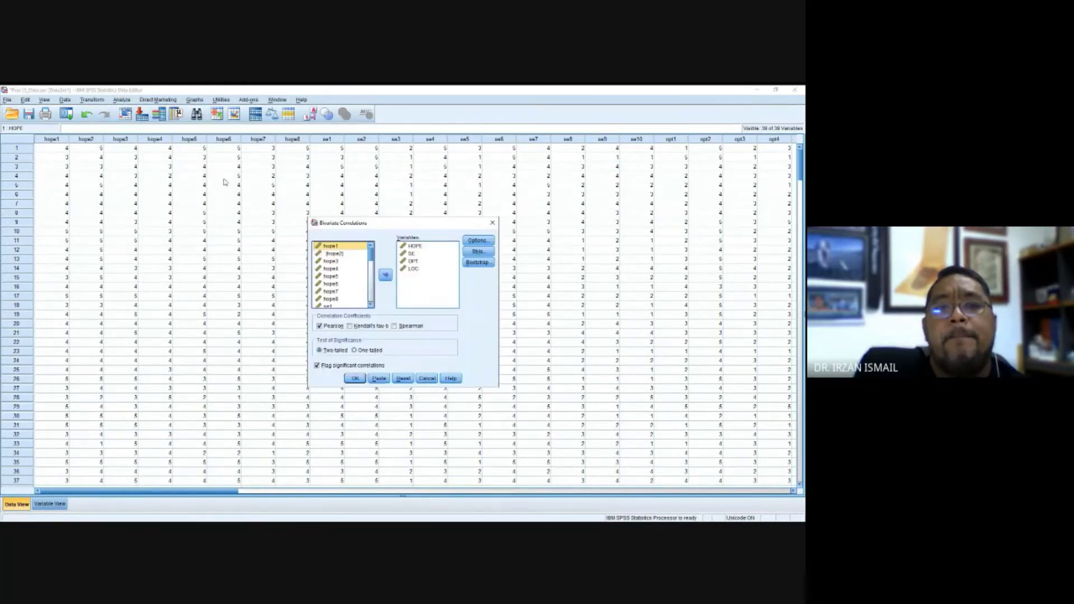
pyautogui.click(414, 246)
pyautogui.click(412, 253)
pyautogui.click(413, 261)
pyautogui.click(413, 268)
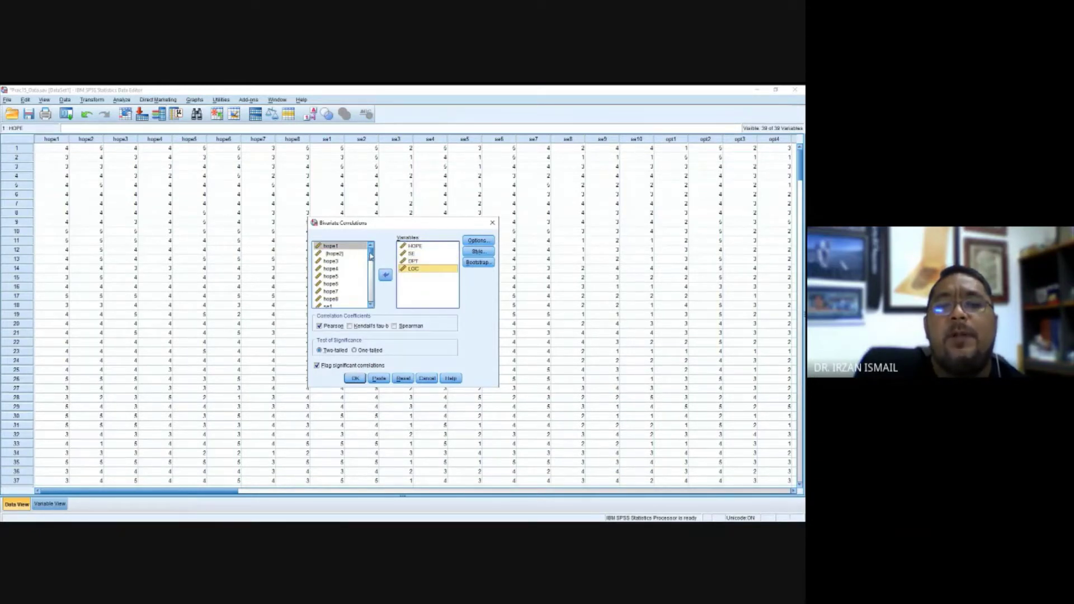
pyautogui.moveTo(370, 256)
pyautogui.mouseDown()
pyautogui.moveTo(374, 313)
pyautogui.moveTo(366, 259)
pyautogui.mouseUp()
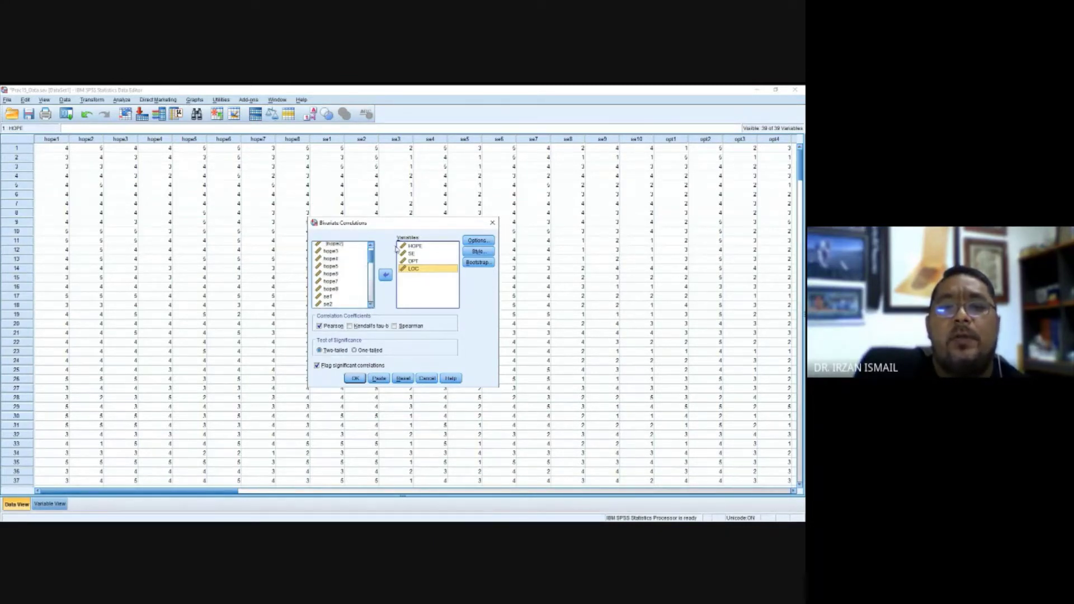
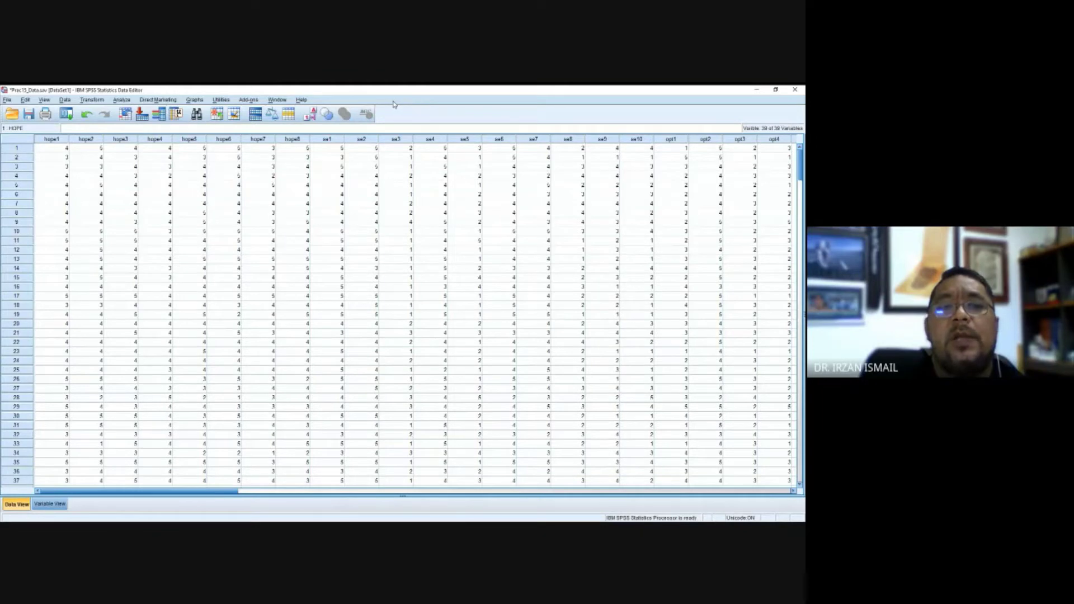
# Step: Start a Linear Regression and remove HOPE, SE and OPT from the independent variables
pyautogui.click(127, 102)
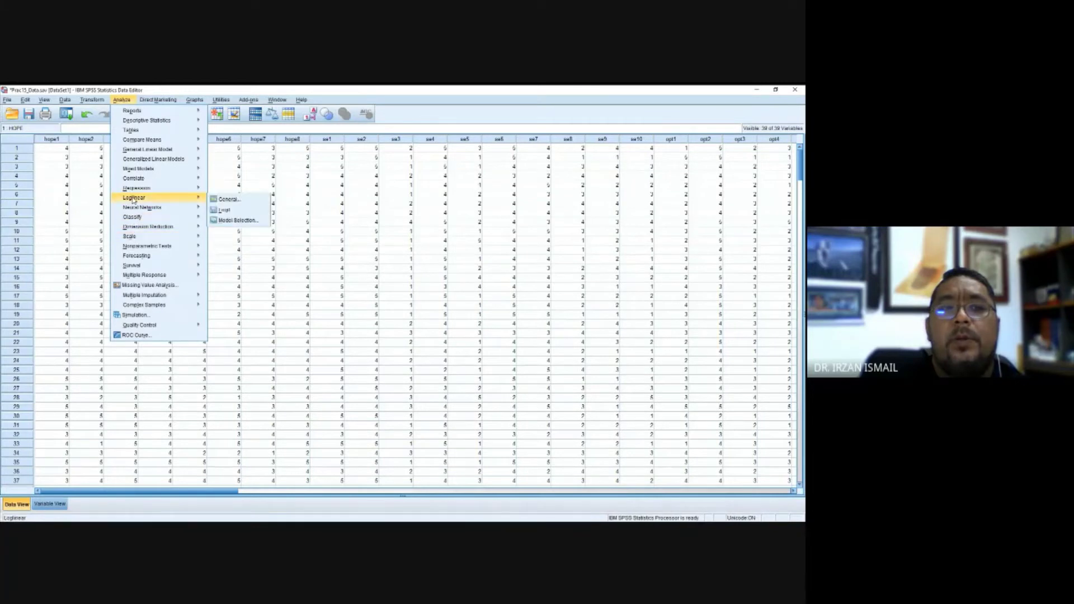
pyautogui.moveTo(138, 191)
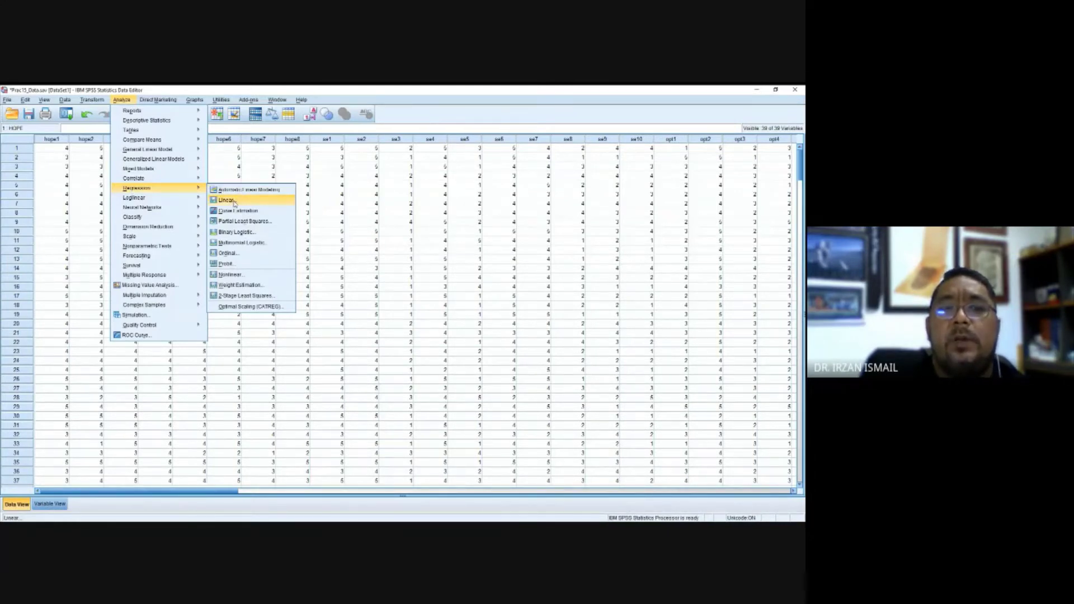
pyautogui.click(234, 203)
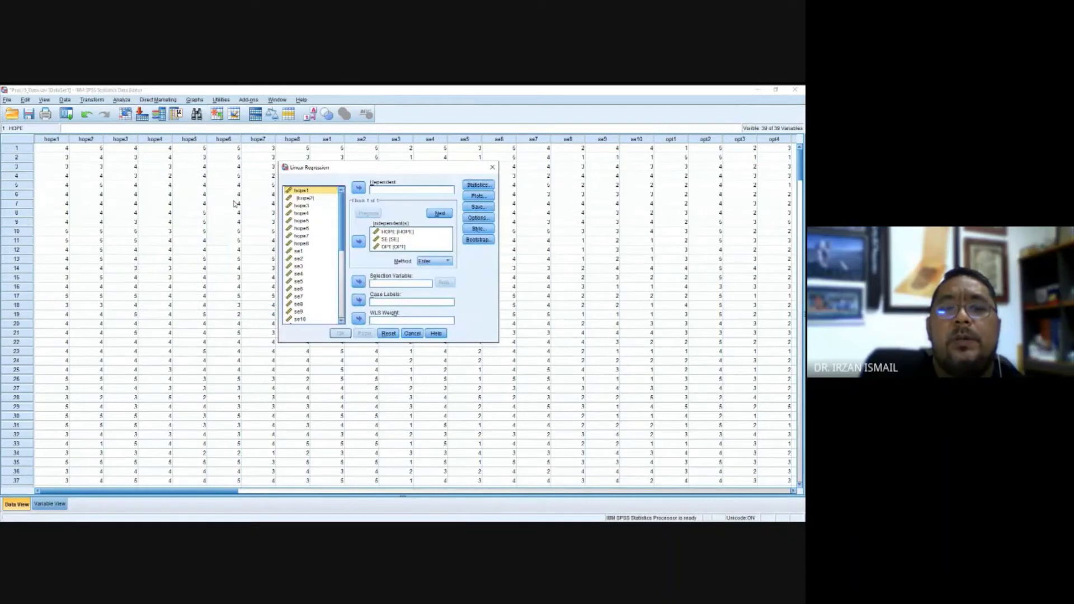
pyautogui.click(402, 233)
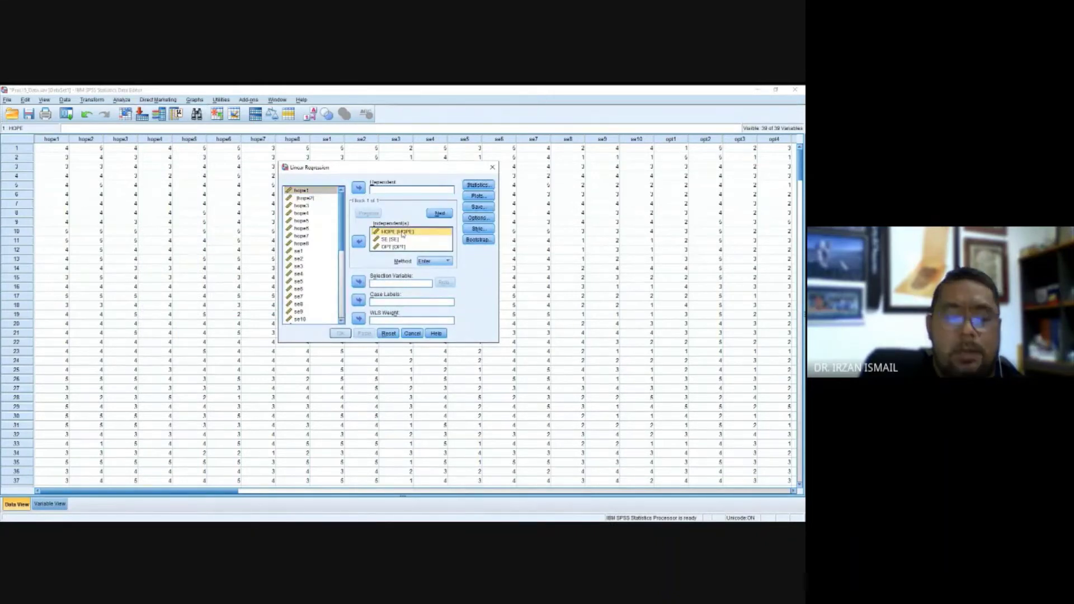
pyautogui.moveTo(402, 232); pyautogui.dragTo(398, 247)
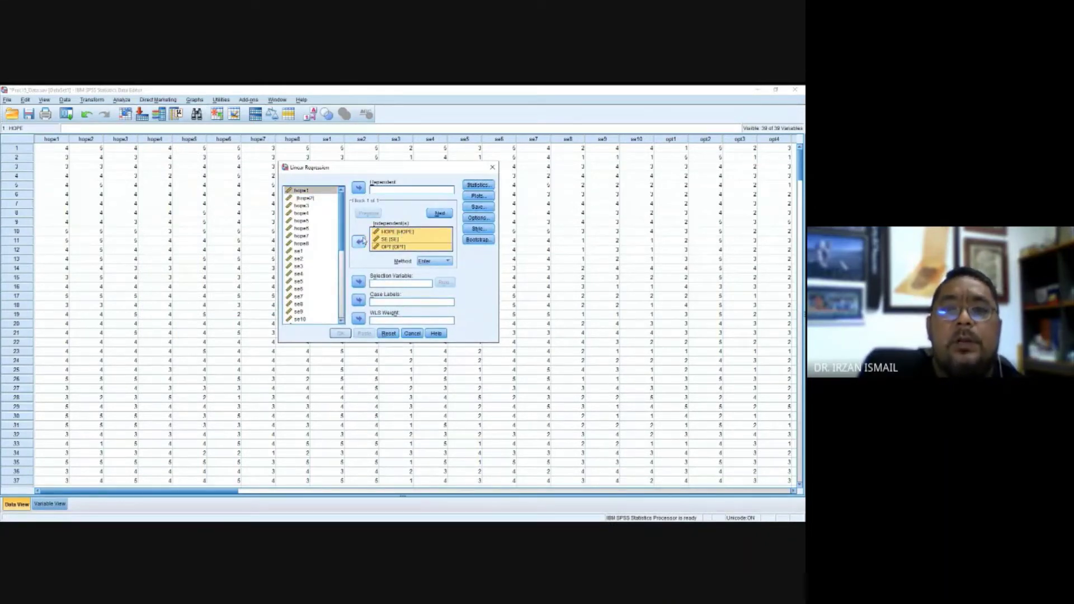
pyautogui.click(360, 243)
# Step: Set LOC as the dependent variable of the regression and HOPE, SE and OPT as the independent variables
pyautogui.moveTo(341, 212); pyautogui.dragTo(342, 287)
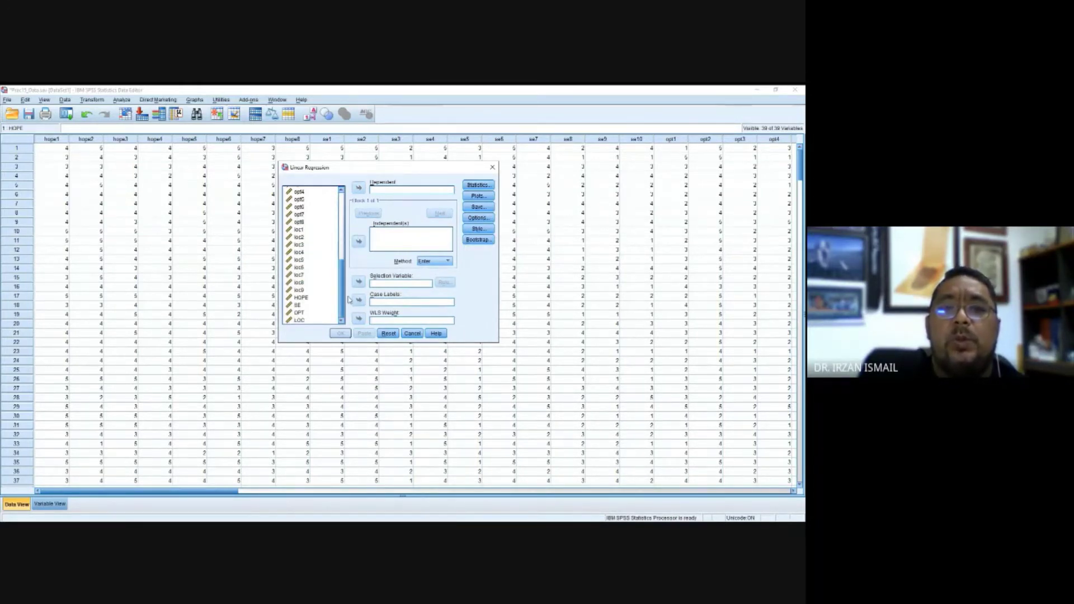
pyautogui.click(300, 321)
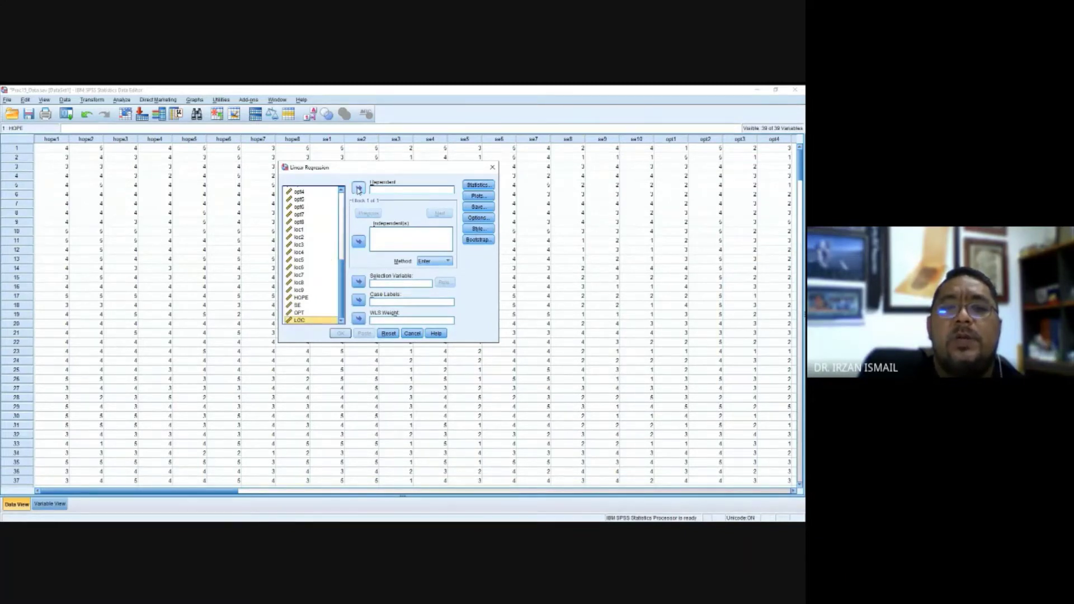
pyautogui.click(359, 188)
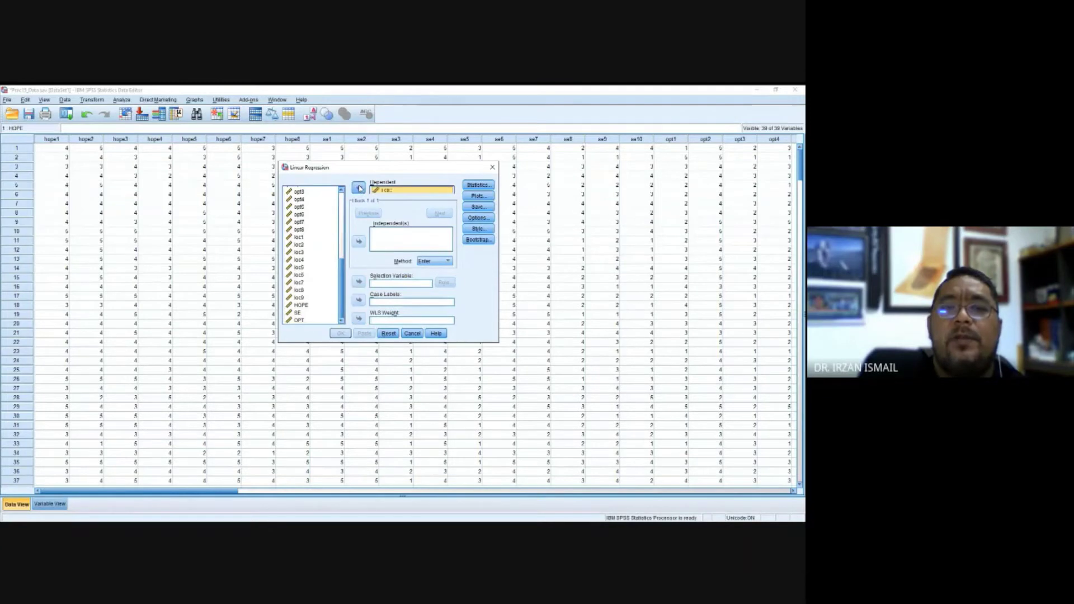
pyautogui.click(301, 306)
pyautogui.hotkey('shift', 'Down')
pyautogui.hotkey('shift', 'Down')
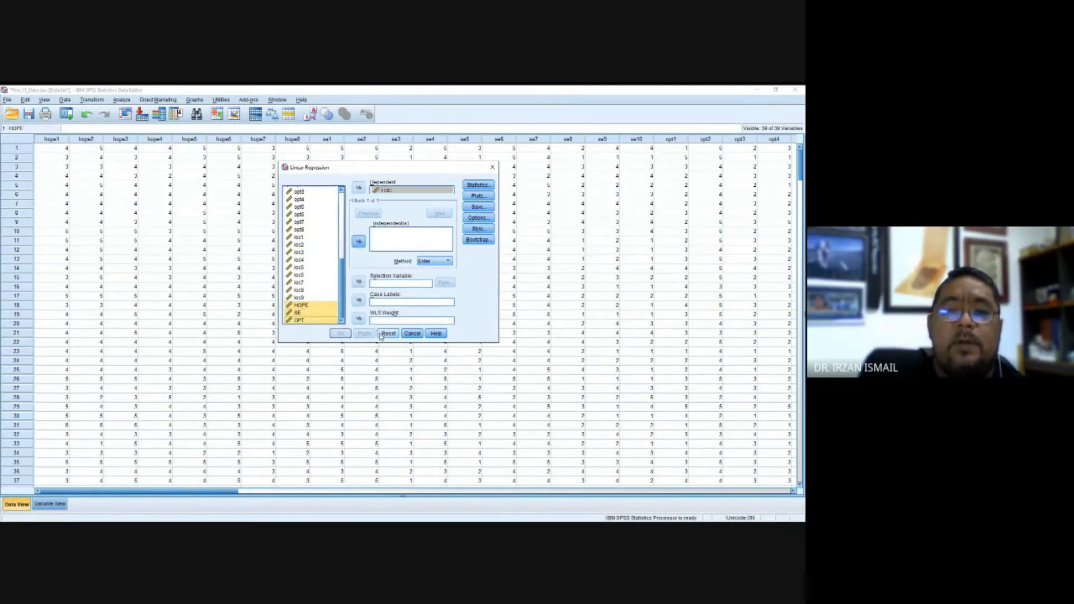
pyautogui.click(358, 241)
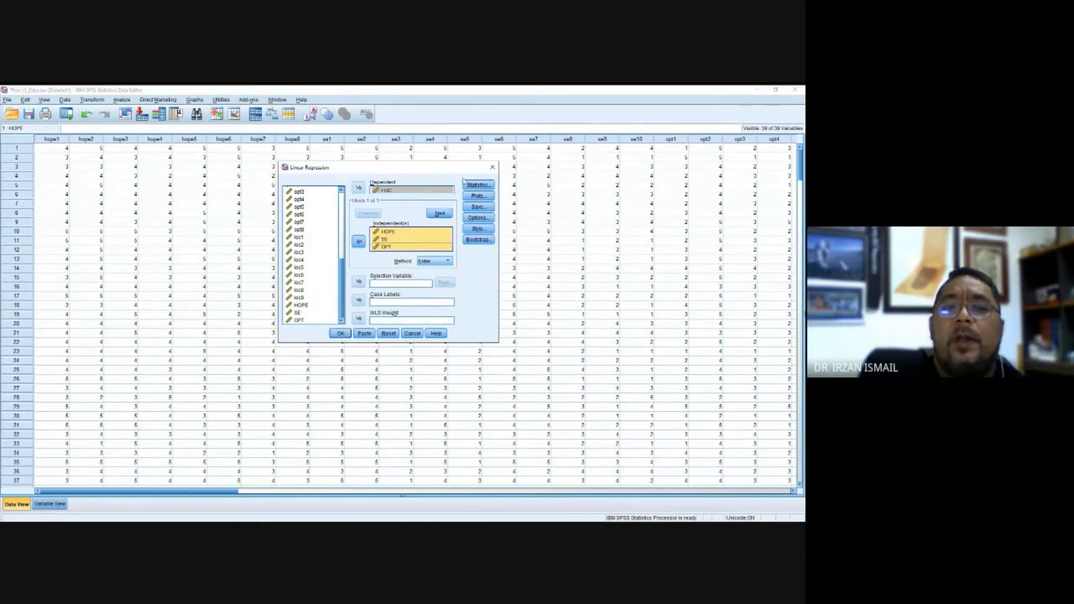
# Step: Request estimates, model fit, collinearity diagnostics and casewise diagnostics for outliers outside 3 standard deviations in the regression statistics
pyautogui.click(476, 185)
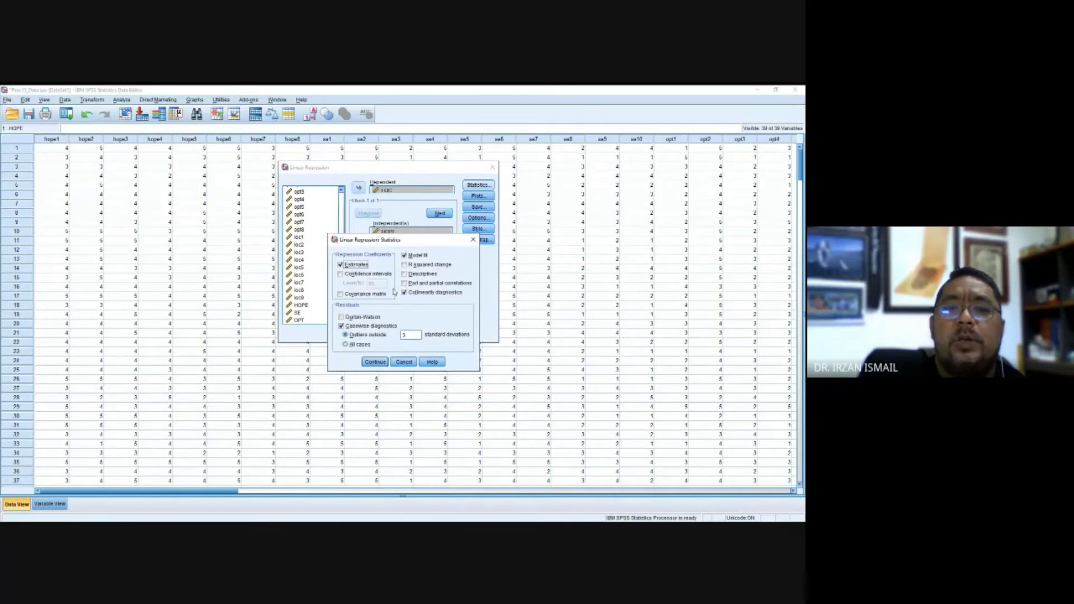
pyautogui.click(340, 326)
pyautogui.click(340, 326)
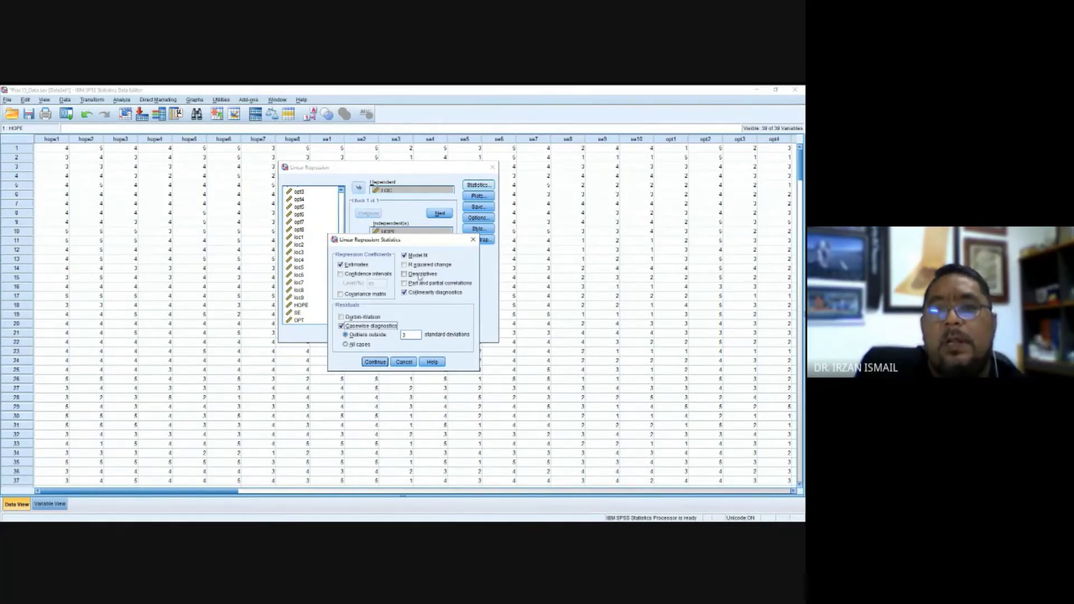
pyautogui.click(375, 362)
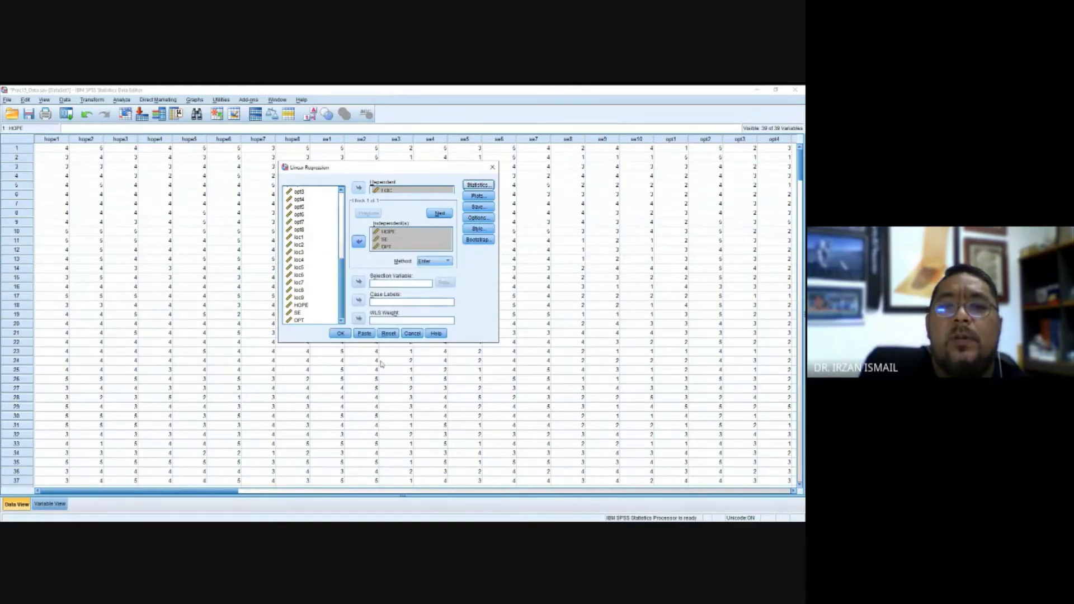
# Step: Configure the regression plots with *ZRESID as Y, *ZPRED as X, a histogram and a normal probability plot
pyautogui.click(477, 196)
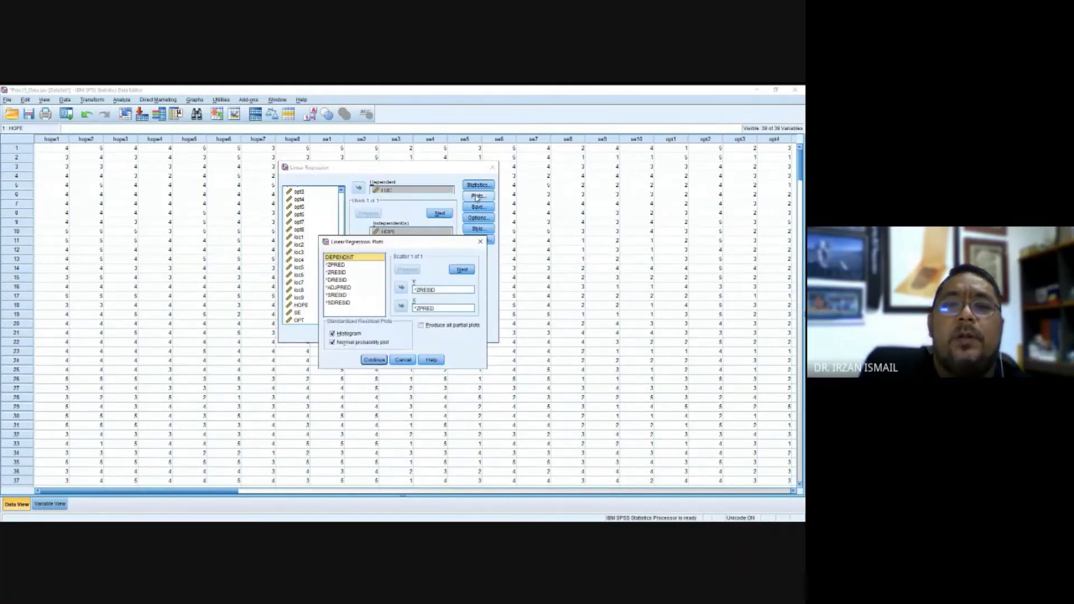
pyautogui.click(334, 266)
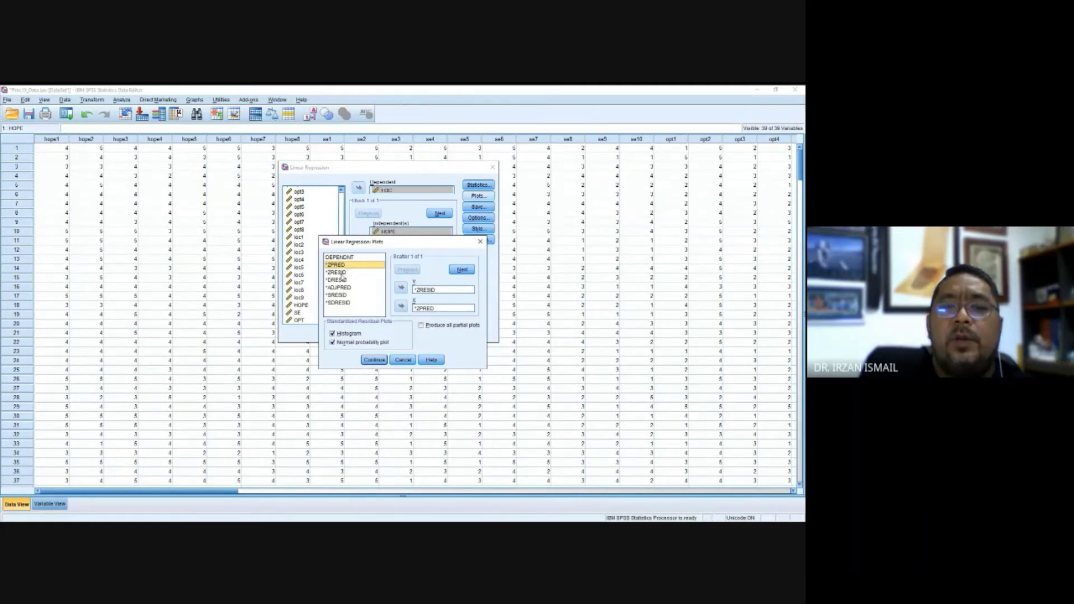
pyautogui.click(414, 288)
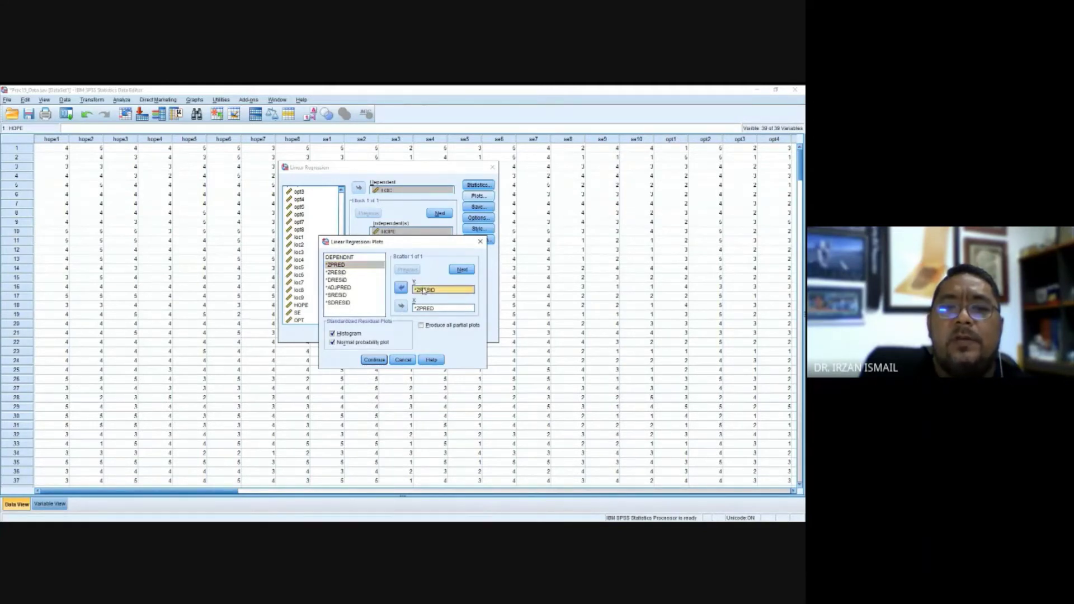
pyautogui.click(425, 308)
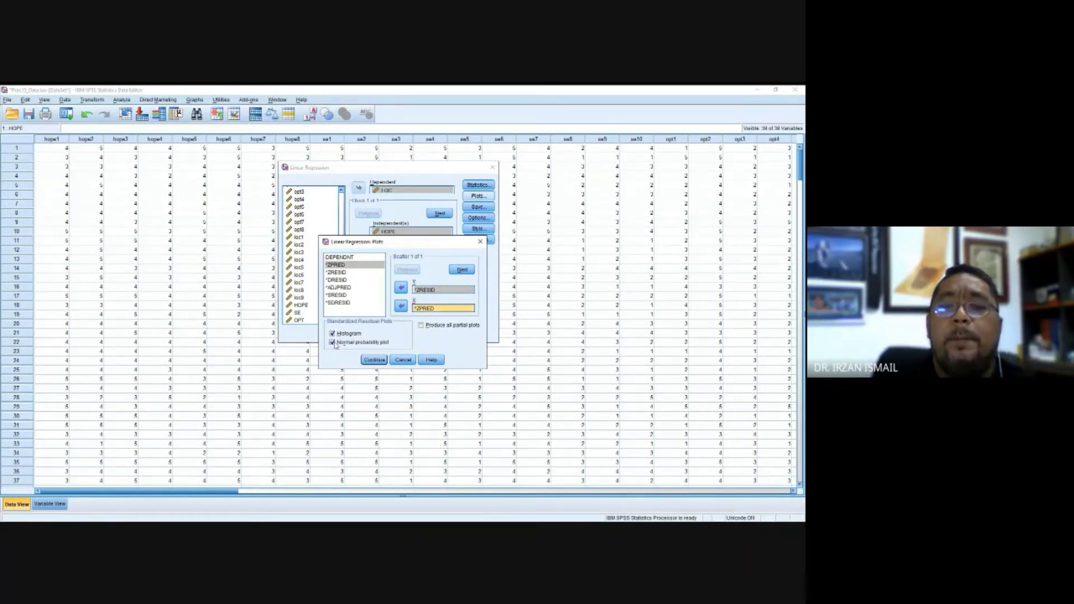
pyautogui.click(374, 360)
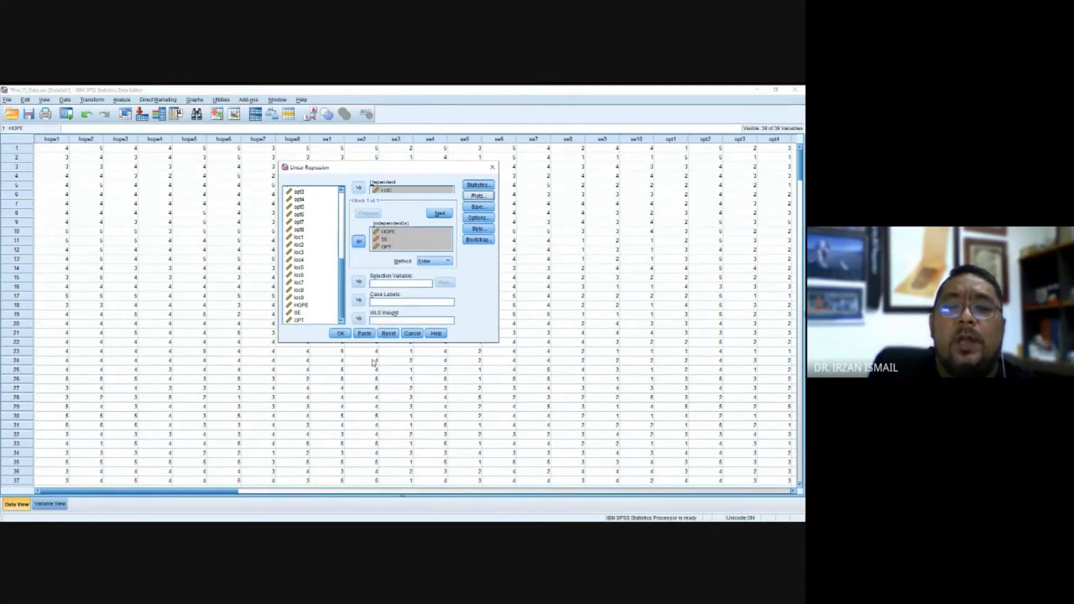
# Step: Check the regression's save options, leave them all unselected, and run the regression
pyautogui.click(476, 207)
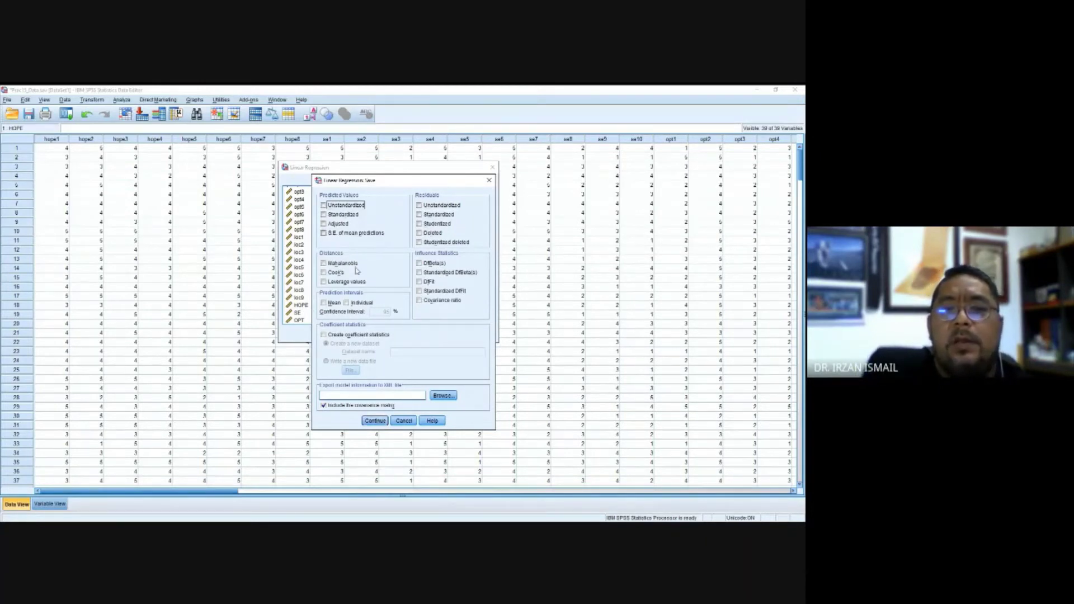
pyautogui.click(375, 420)
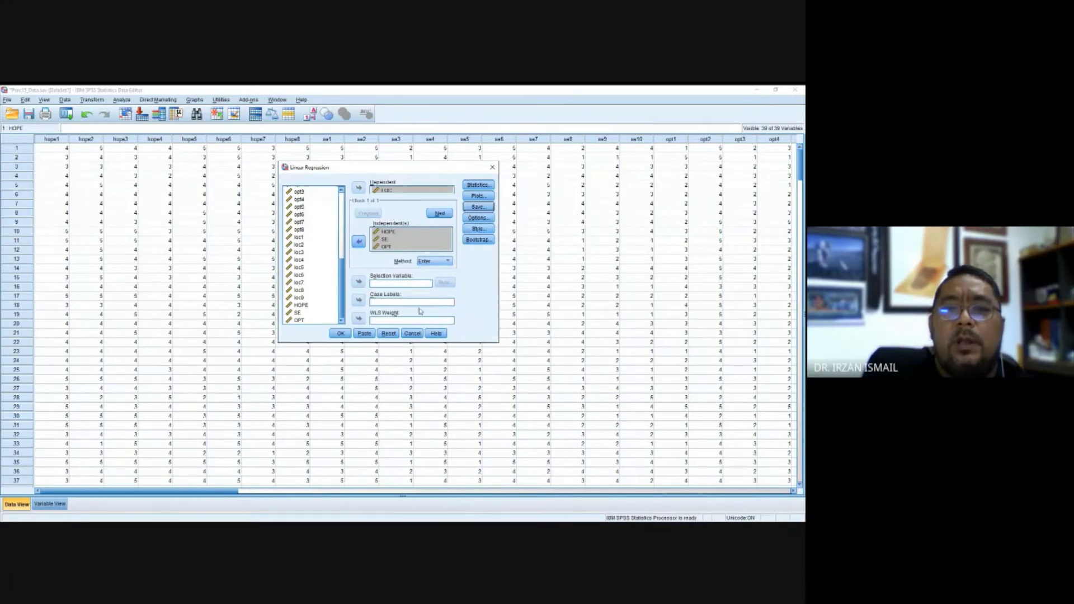
pyautogui.click(340, 333)
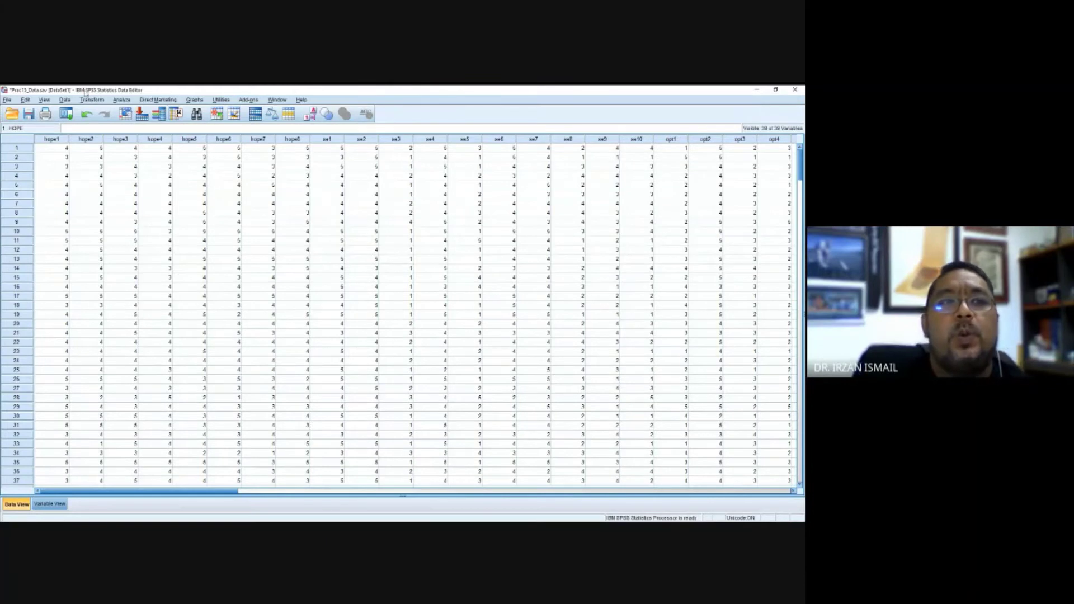
# Step: Start an Explore analysis and add OPT and LOC to the dependent list alongside HOPE and SE
pyautogui.click(120, 100)
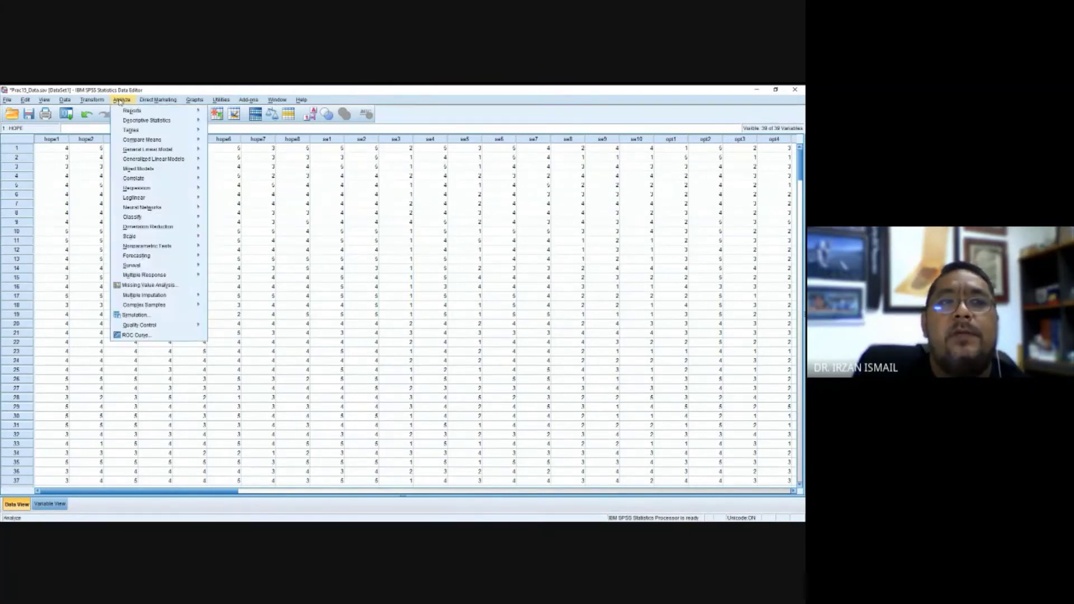
pyautogui.moveTo(122, 122)
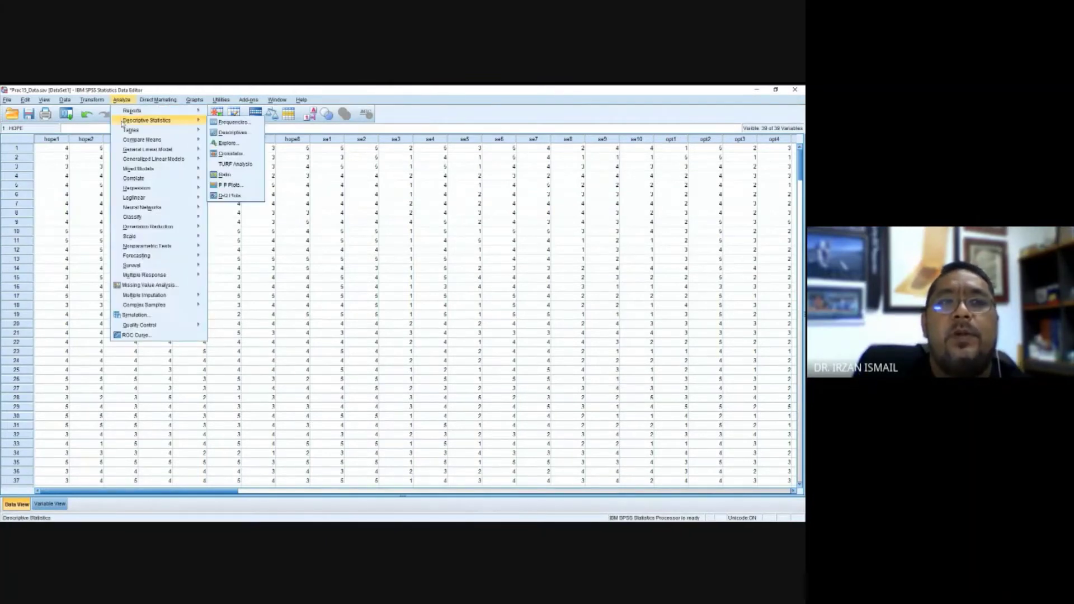
pyautogui.click(227, 144)
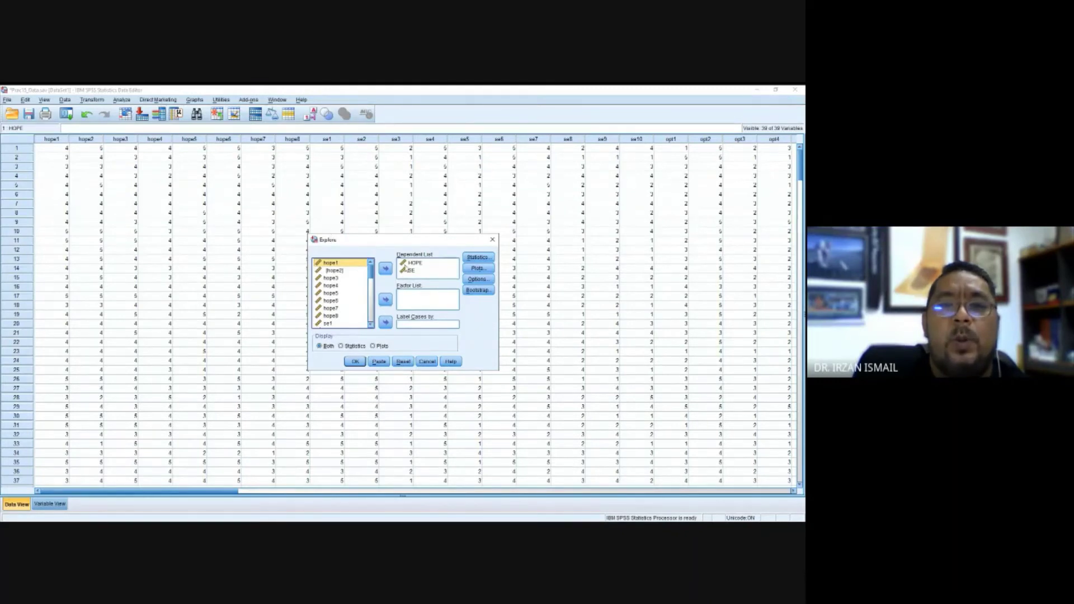
pyautogui.click(417, 264)
pyautogui.click(416, 271)
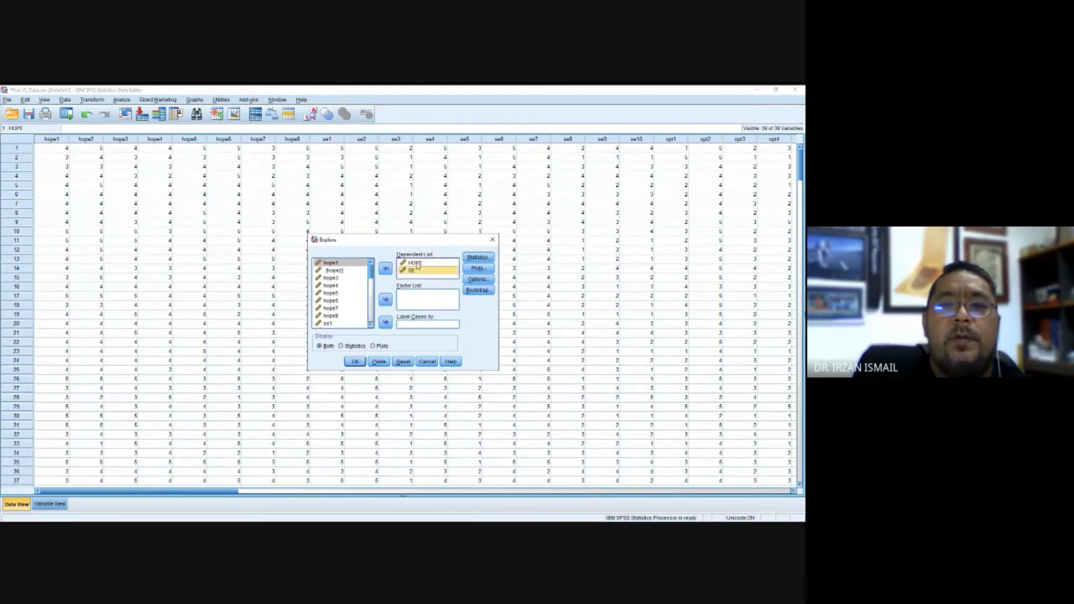
pyautogui.click(417, 263)
pyautogui.click(416, 270)
pyautogui.moveTo(371, 274); pyautogui.dragTo(365, 307)
pyautogui.click(329, 317)
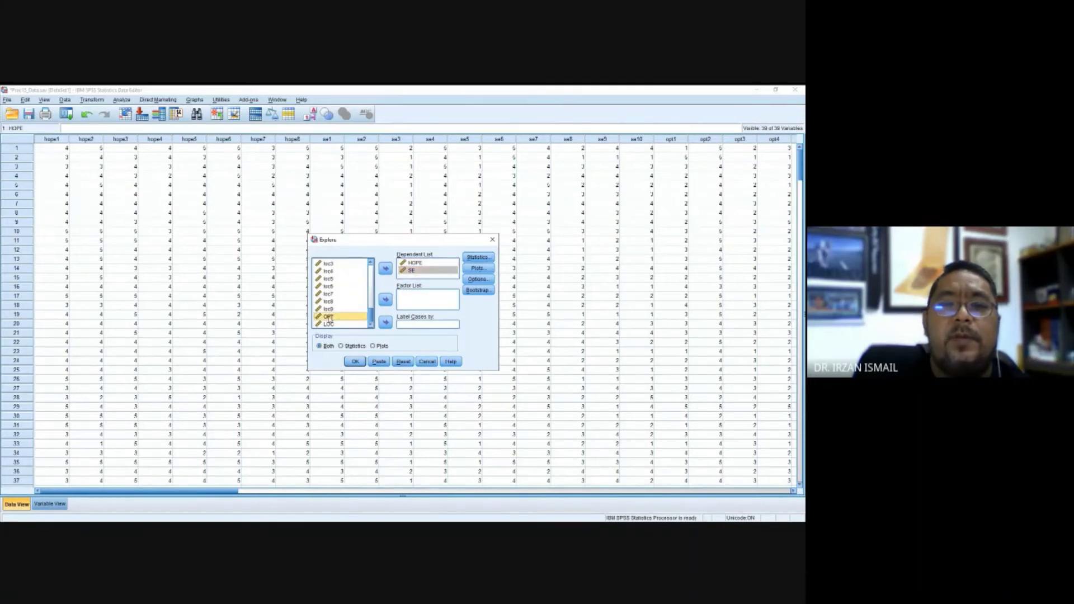
pyautogui.keyDown('shift'); pyautogui.click(337, 324); pyautogui.keyUp('shift')
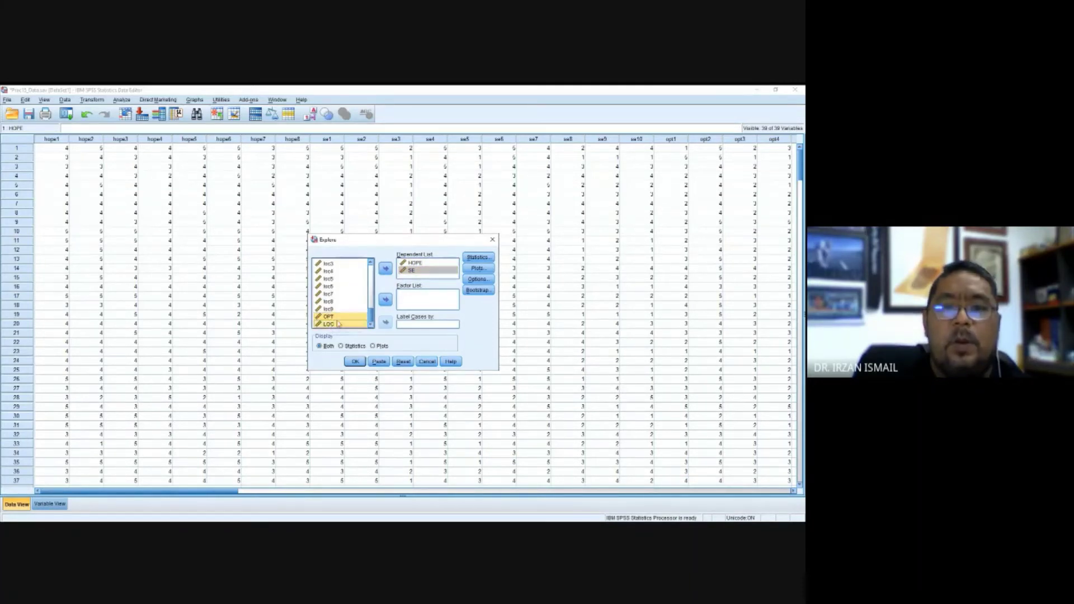
pyautogui.click(385, 268)
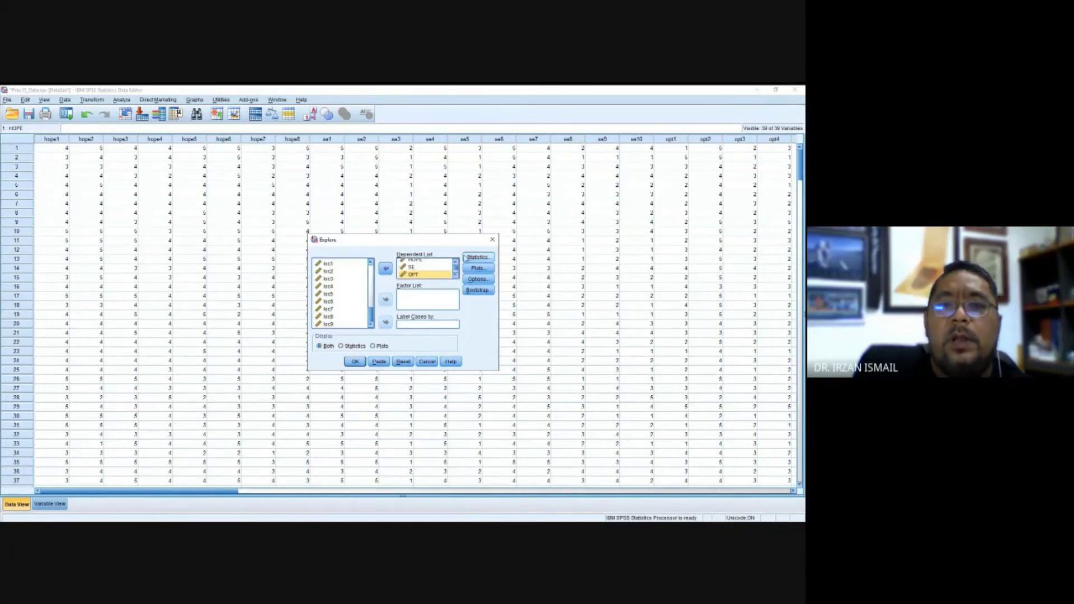
# Step: Request outliers in addition to descriptives in the Explore statistics
pyautogui.click(473, 257)
pyautogui.click(359, 310)
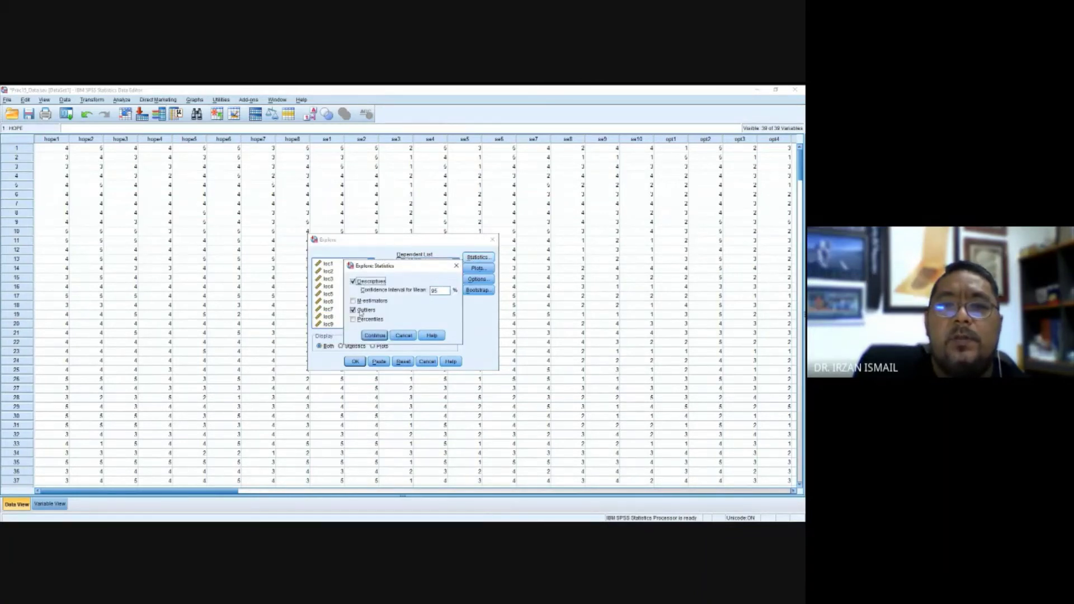
pyautogui.click(374, 336)
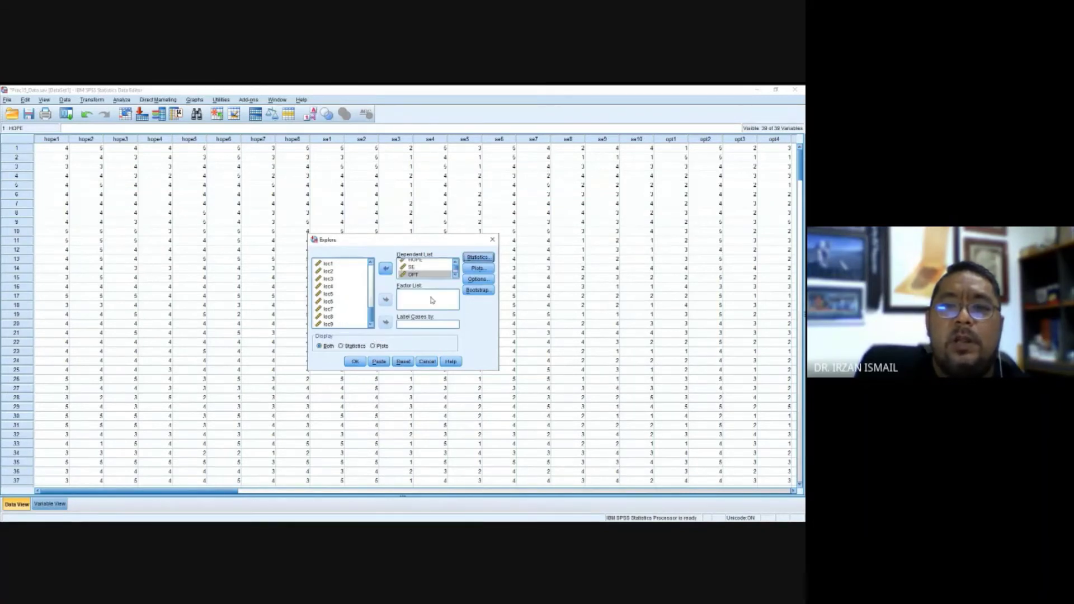
# Step: Set the Explore plots to histogram and normality plots with tests, without stem-and-leaf, and run the analysis
pyautogui.click(476, 268)
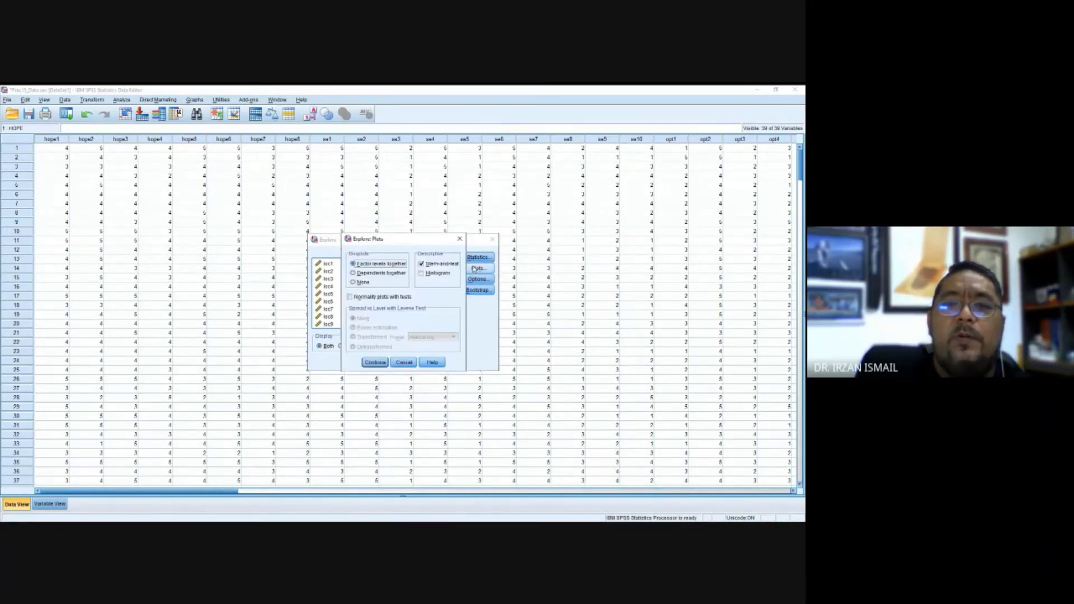
pyautogui.click(422, 265)
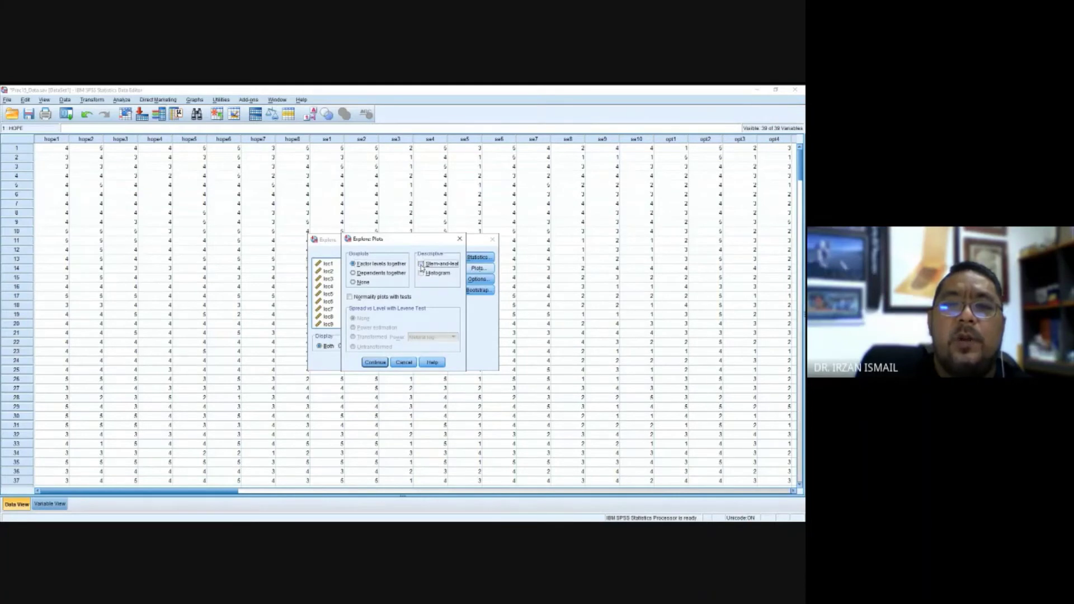
pyautogui.click(350, 297)
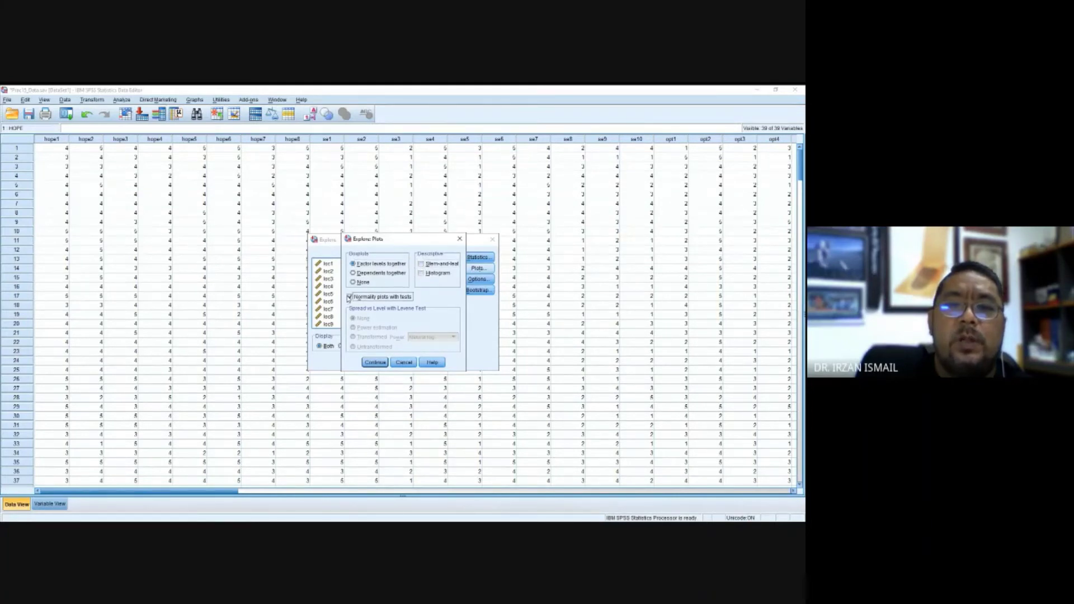
pyautogui.click(421, 273)
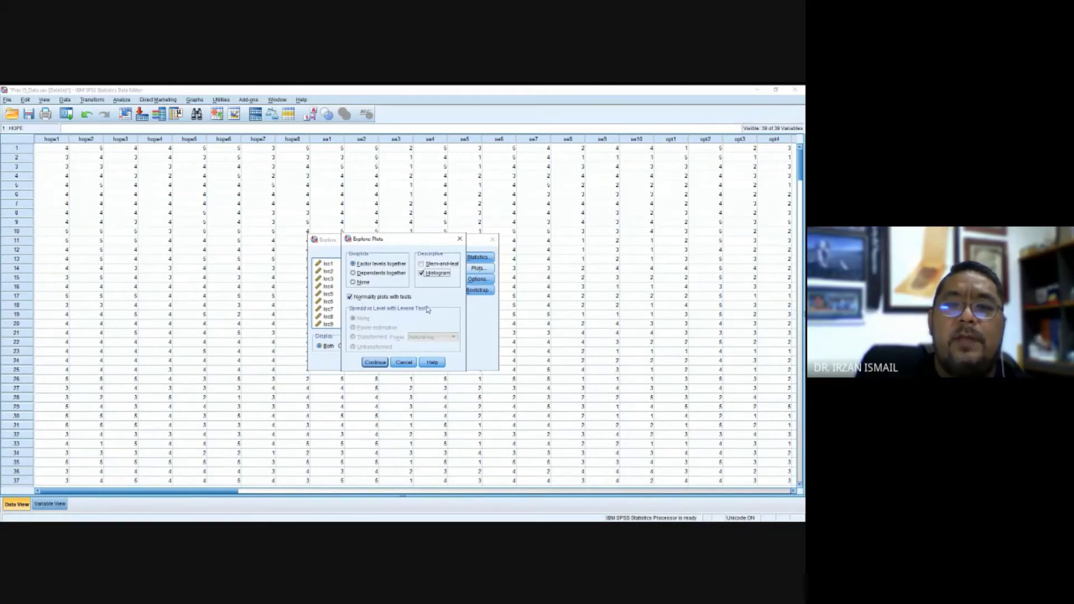
pyautogui.click(375, 362)
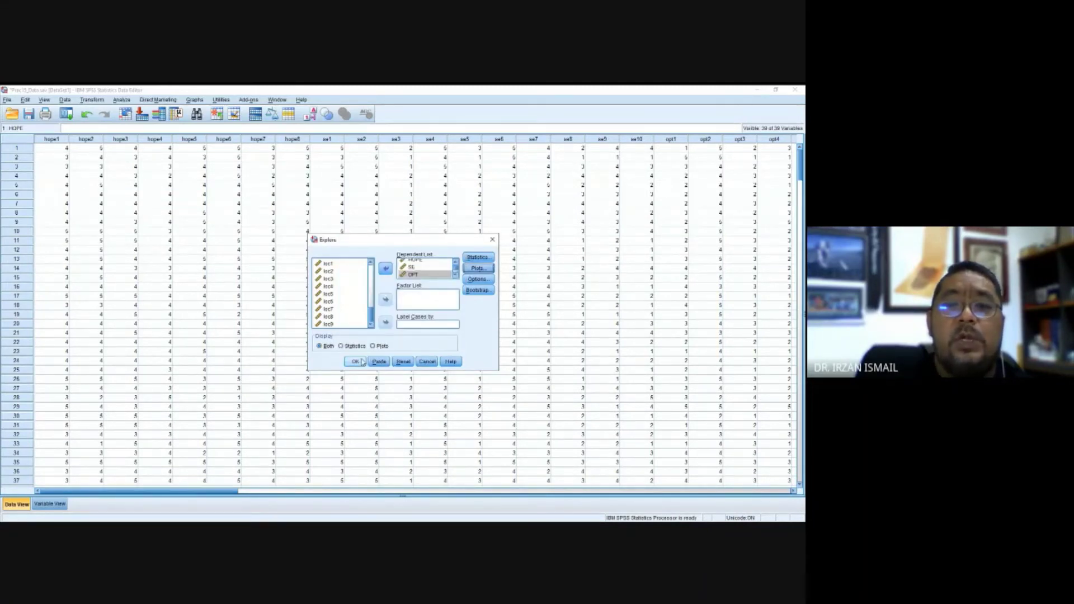
pyautogui.click(355, 361)
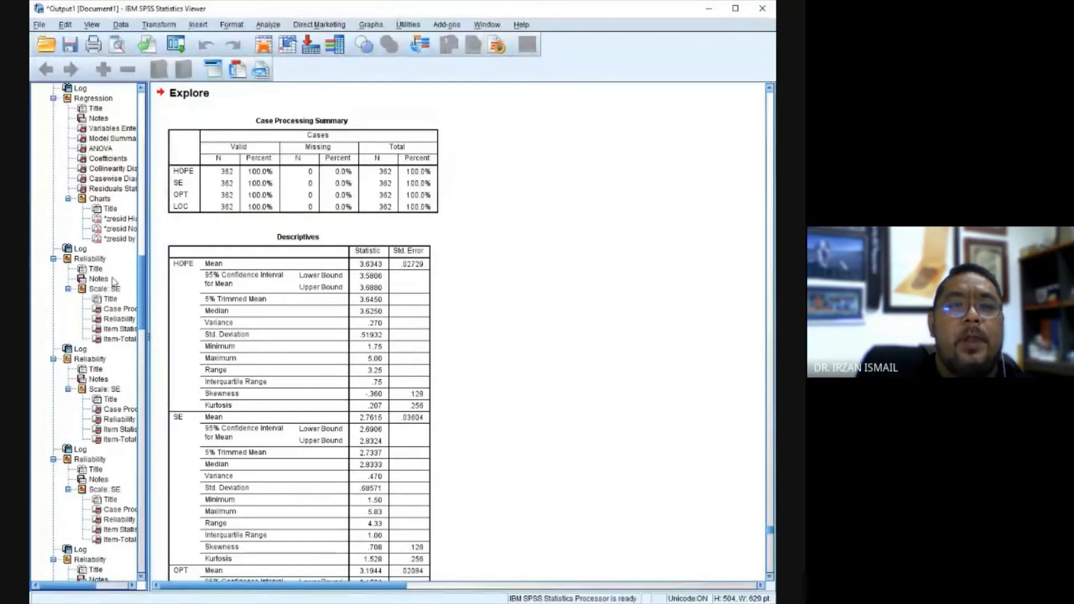
# Step: Look through the output outline to locate the results of the analyses
pyautogui.scroll(-3, 103, 297)
pyautogui.scroll(3, 105, 299)
pyautogui.scroll(-14, 104, 298)
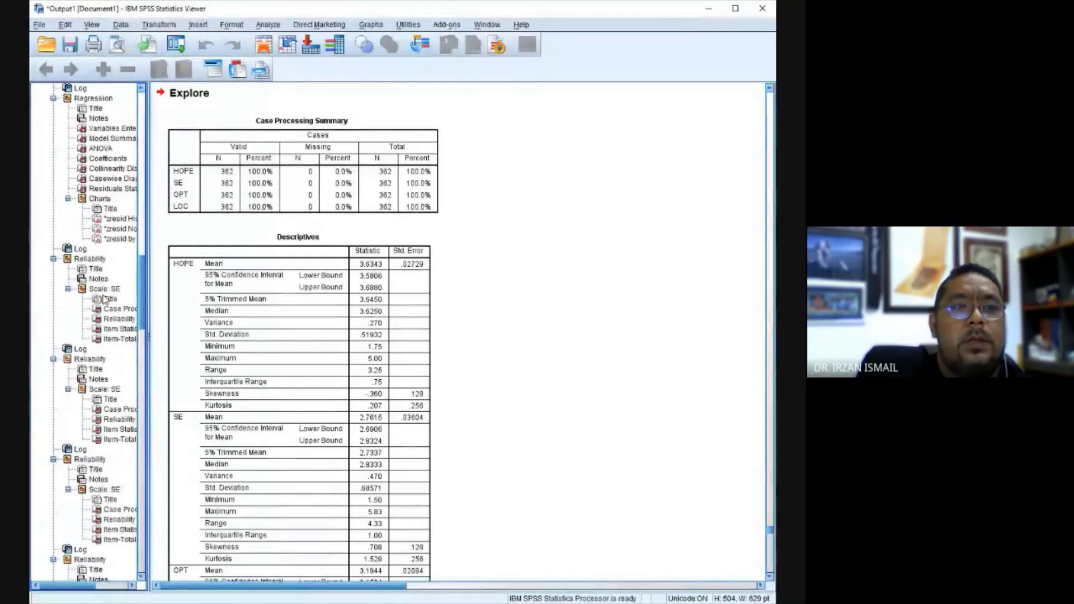
pyautogui.scroll(-4, 186, 348)
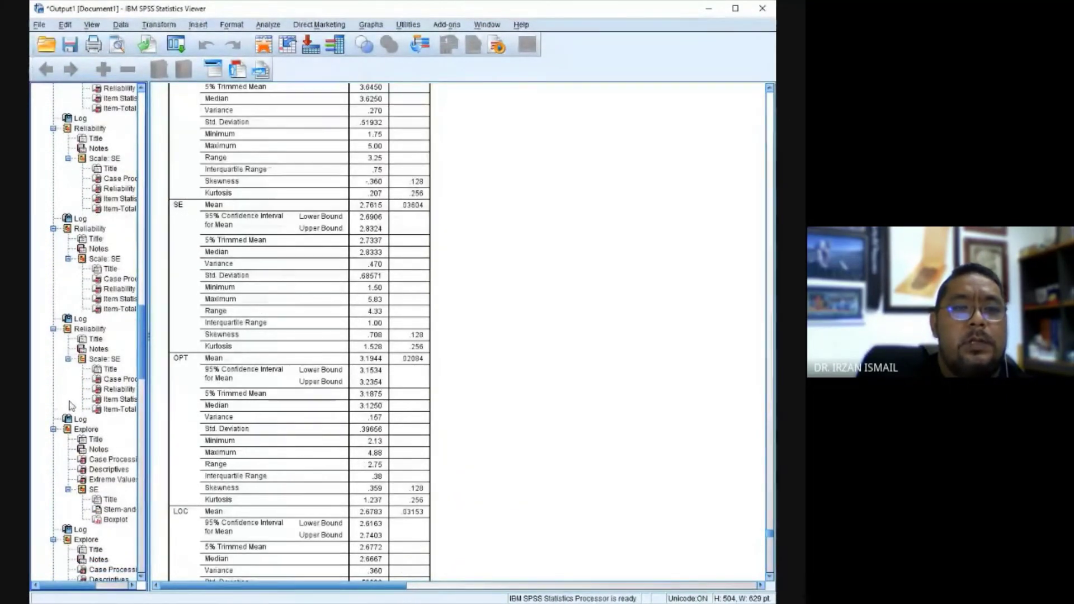
pyautogui.scroll(-3, 83, 445)
pyautogui.scroll(-10, 83, 442)
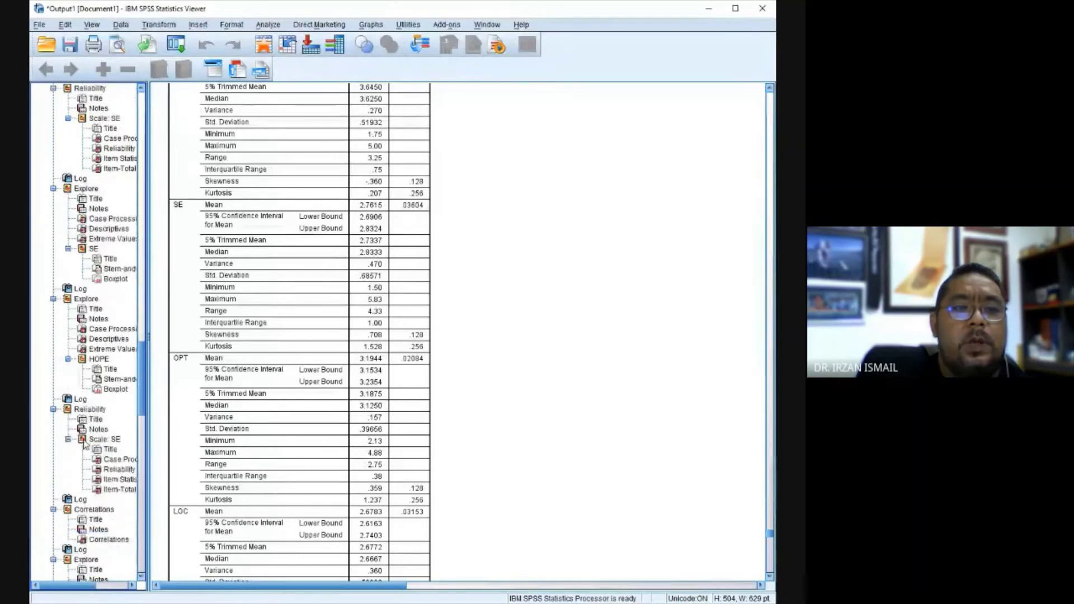
pyautogui.scroll(10, 87, 441)
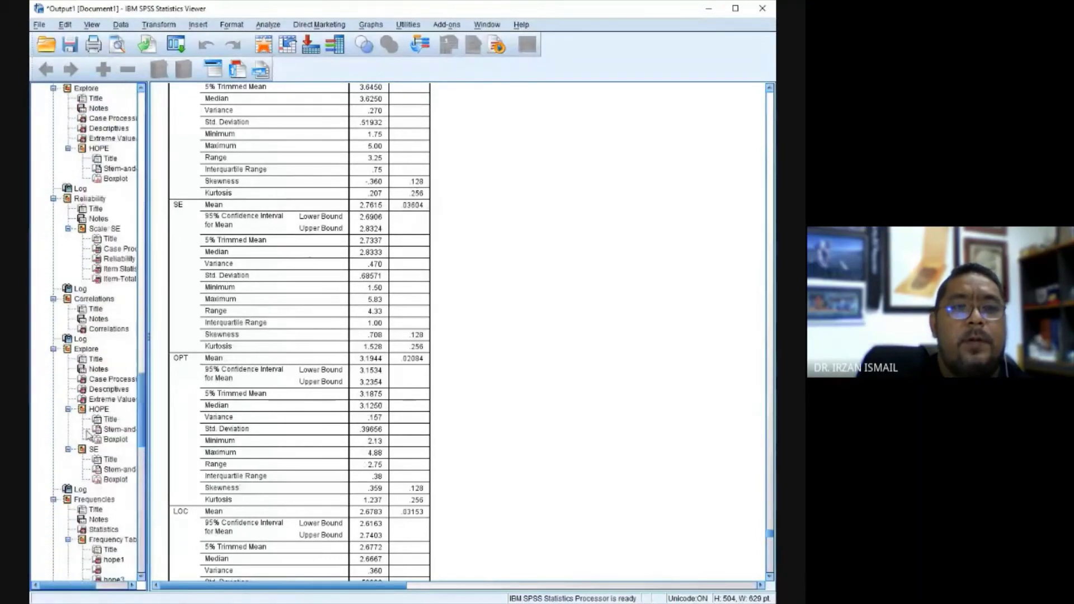
pyautogui.scroll(-15, 86, 429)
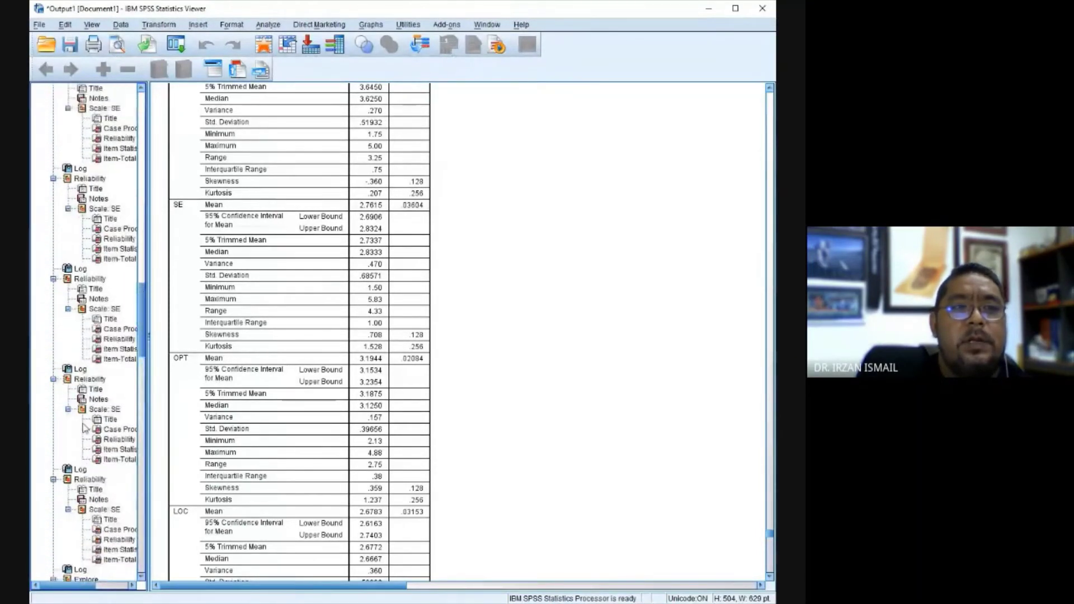
pyautogui.scroll(6, 84, 428)
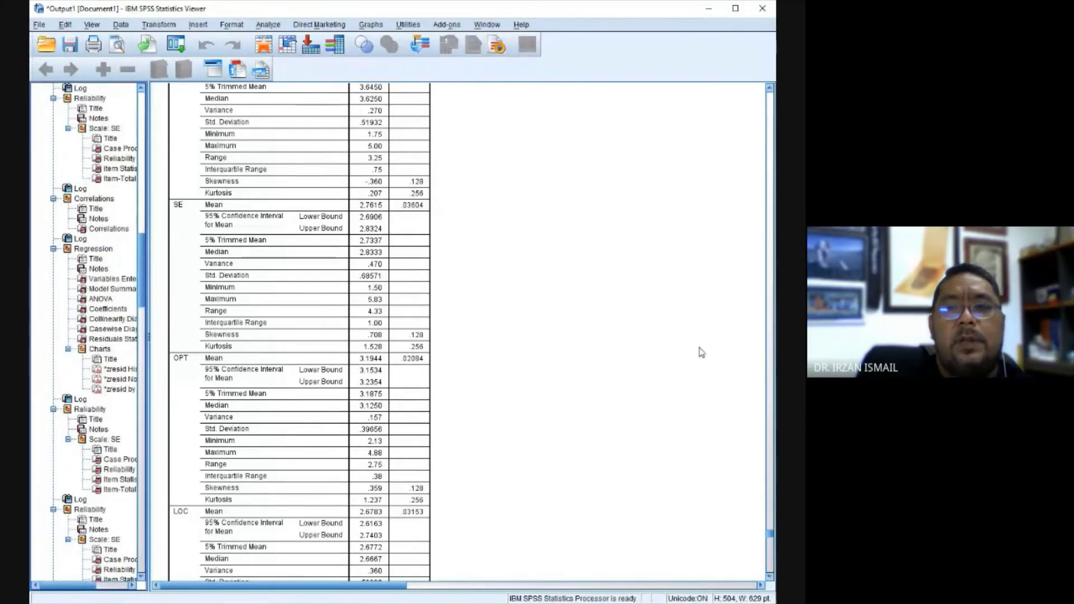
# Step: Review the regression diagnostics and charts, followed by the Explore descriptives, histograms, Q-Q plots and boxplots
pyautogui.moveTo(768, 536); pyautogui.dragTo(769, 510)
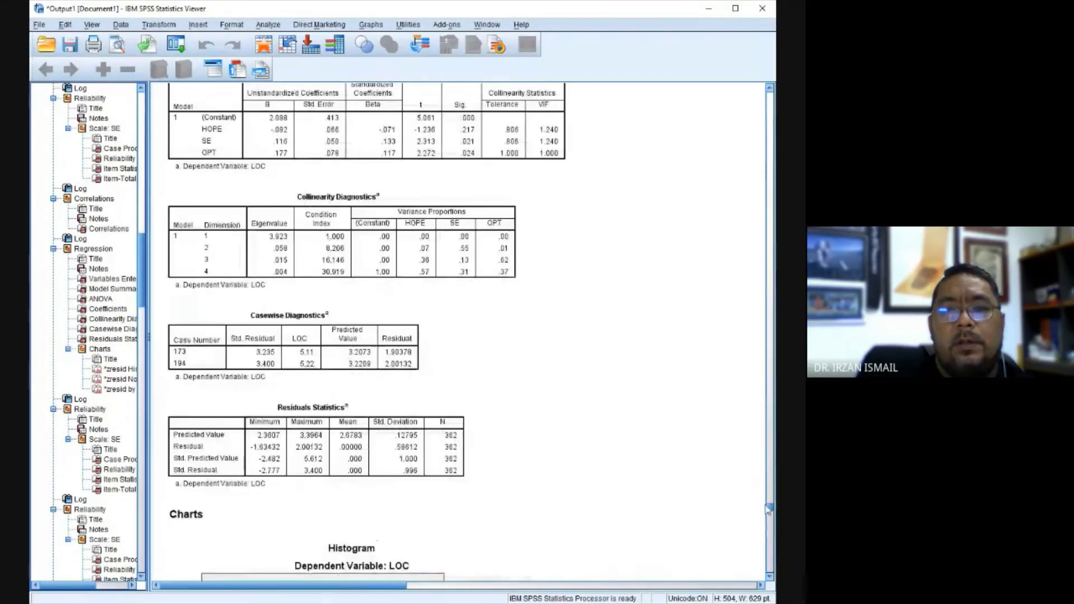
pyautogui.scroll(-3, 391, 414)
pyautogui.scroll(-15, 392, 413)
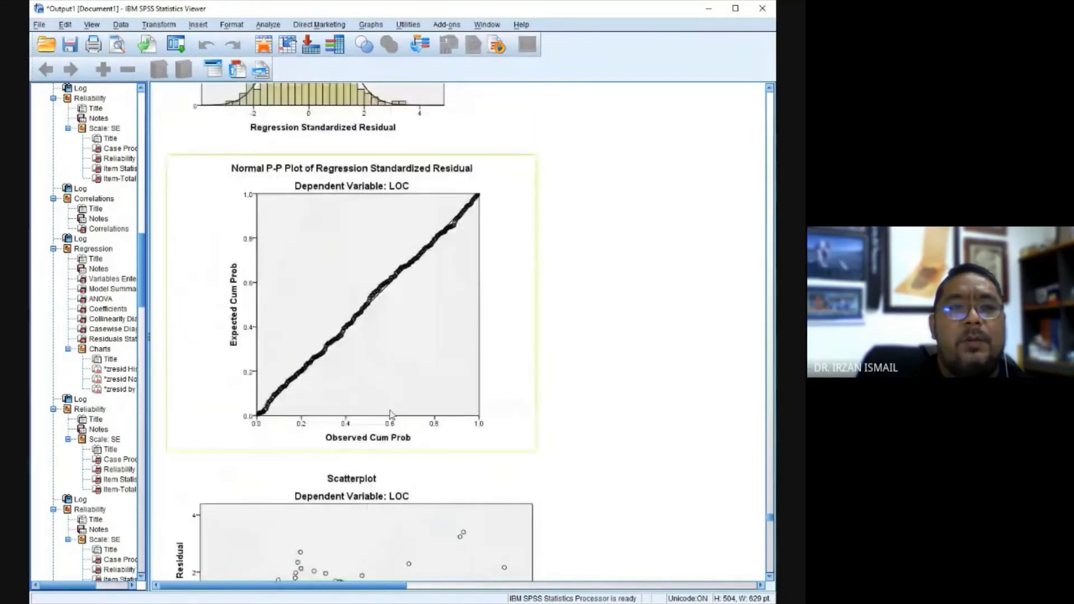
pyautogui.scroll(-15, 392, 414)
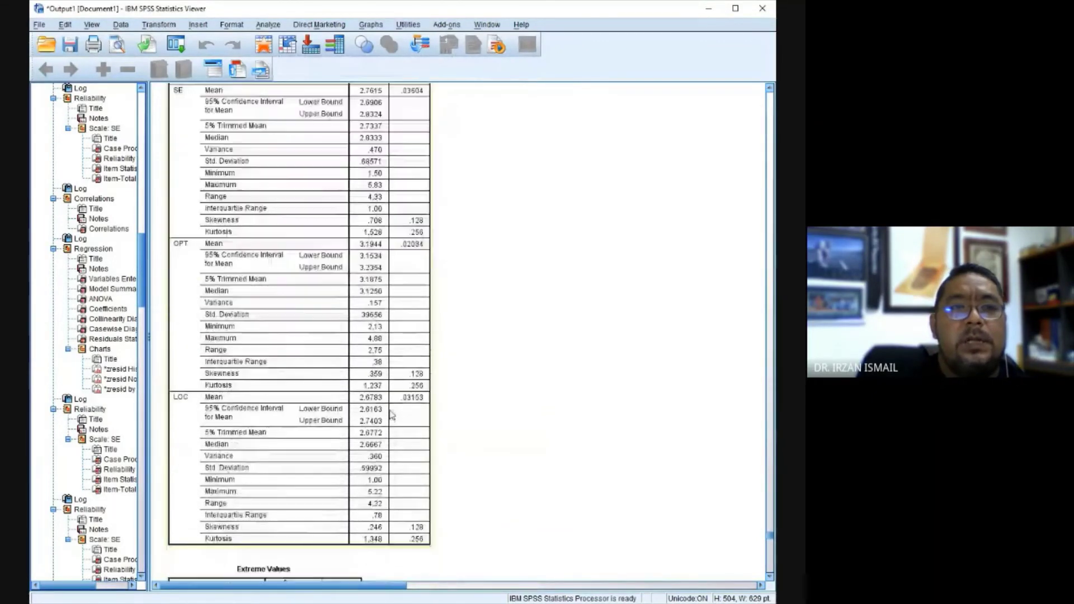
pyautogui.scroll(-20, 391, 414)
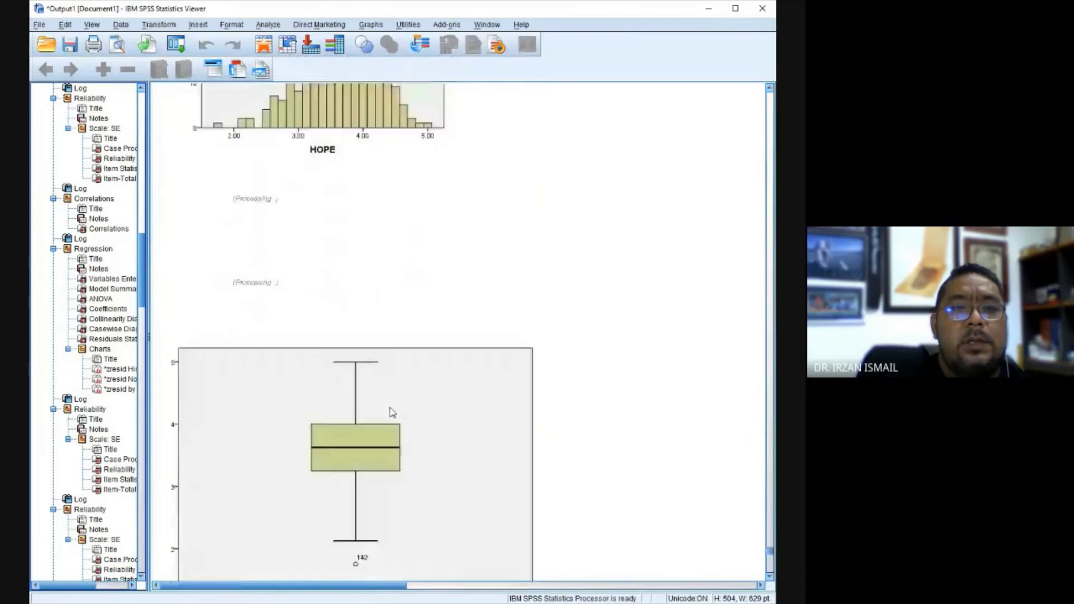
pyautogui.scroll(-20, 392, 413)
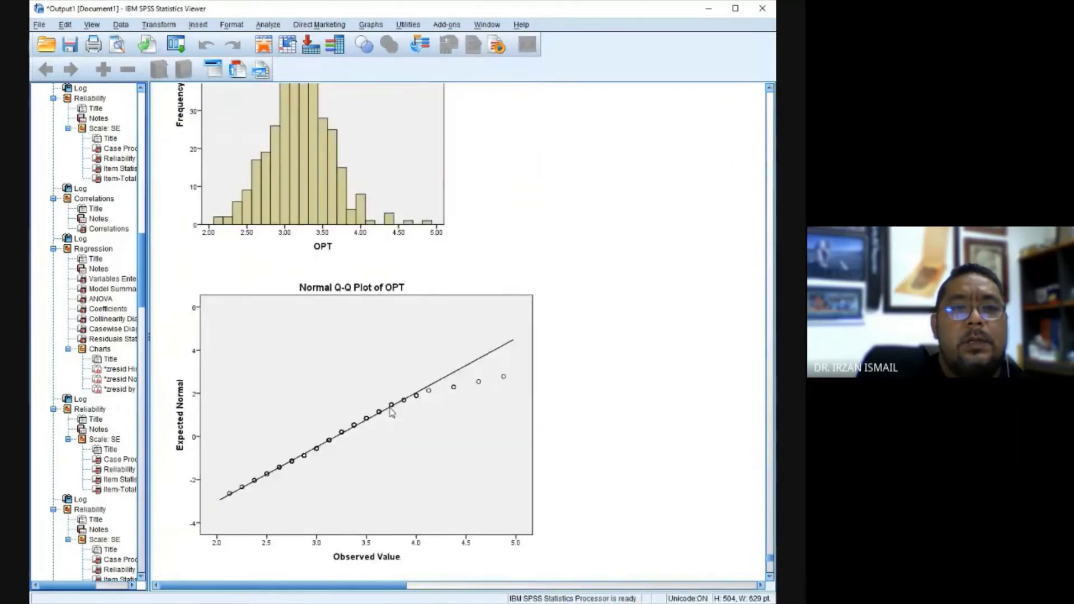
pyautogui.scroll(-20, 392, 413)
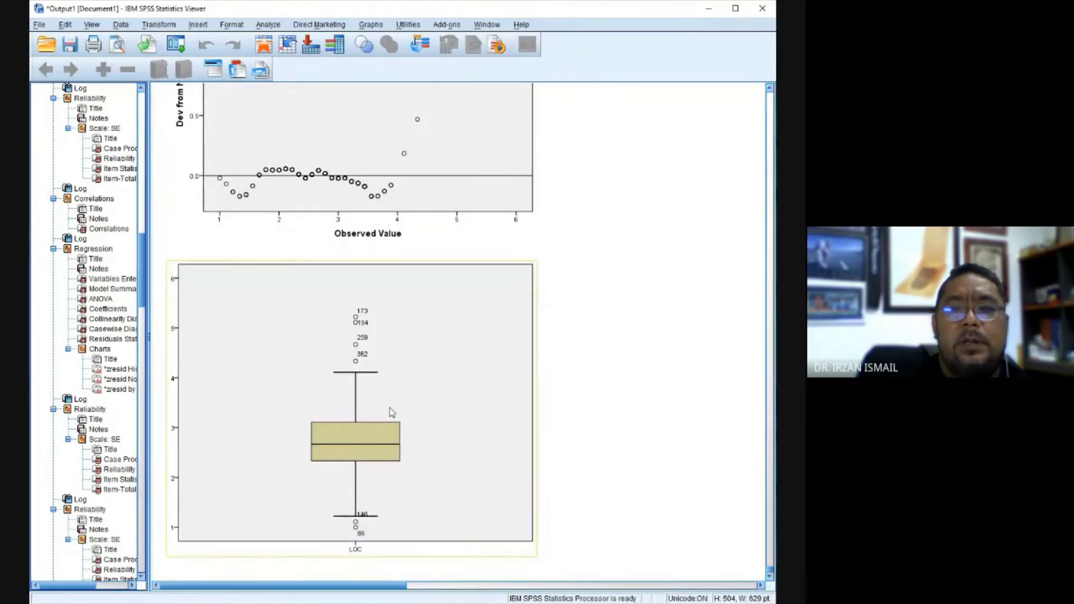
pyautogui.scroll(5, 475, 349)
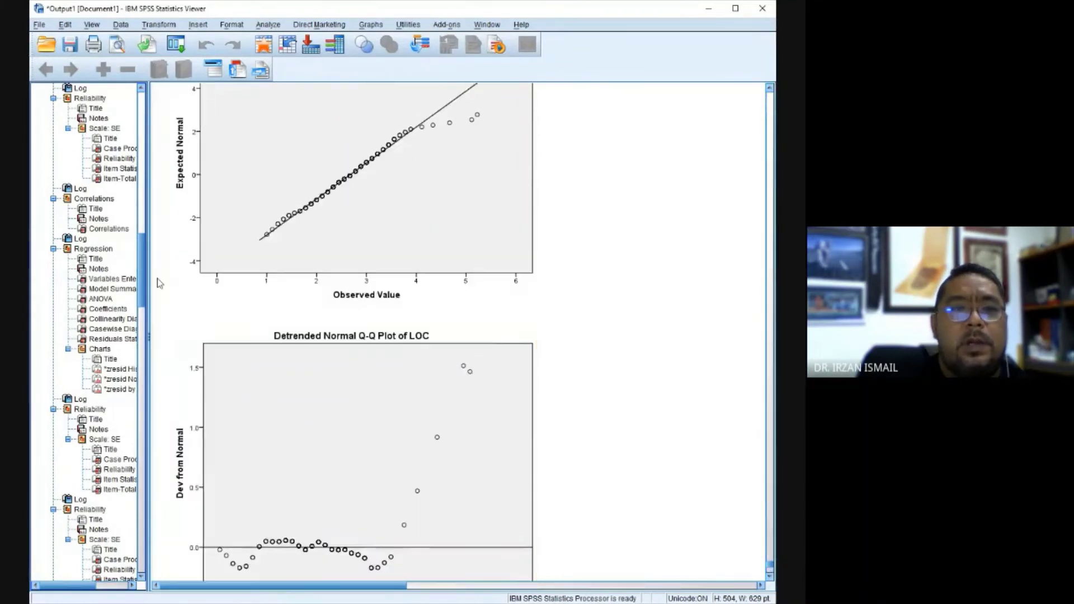
# Step: Find the Frequencies results in the output outline and examine the frequency tables of the hope items
pyautogui.click(97, 208)
pyautogui.scroll(-6, 113, 406)
pyautogui.click(94, 439)
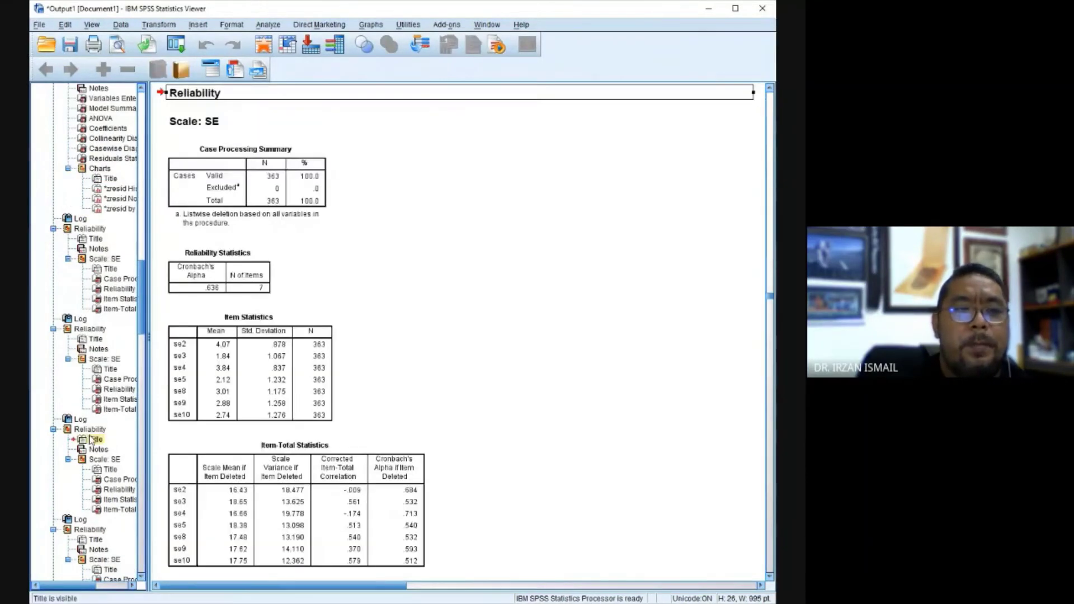
pyautogui.scroll(20, 91, 439)
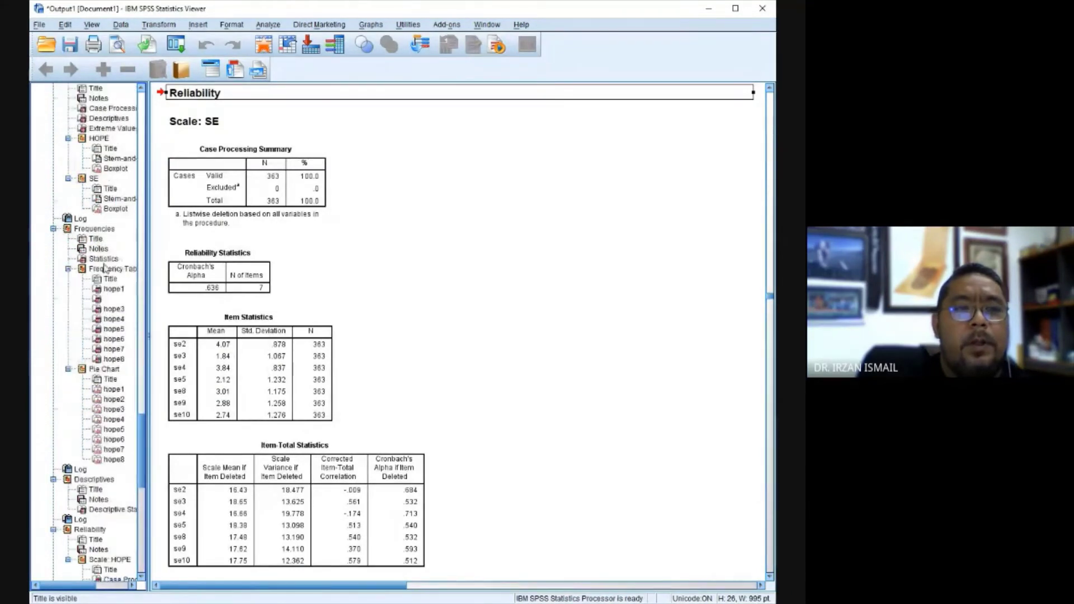
pyautogui.click(94, 228)
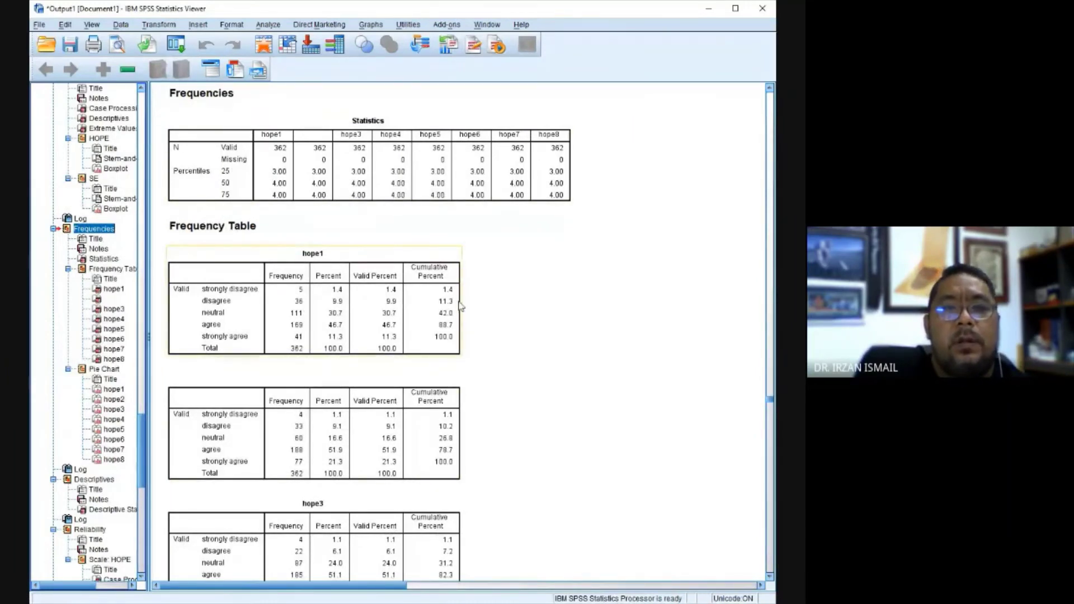
pyautogui.scroll(-2, 457, 307)
pyautogui.scroll(-2, 425, 369)
pyautogui.scroll(3, 386, 314)
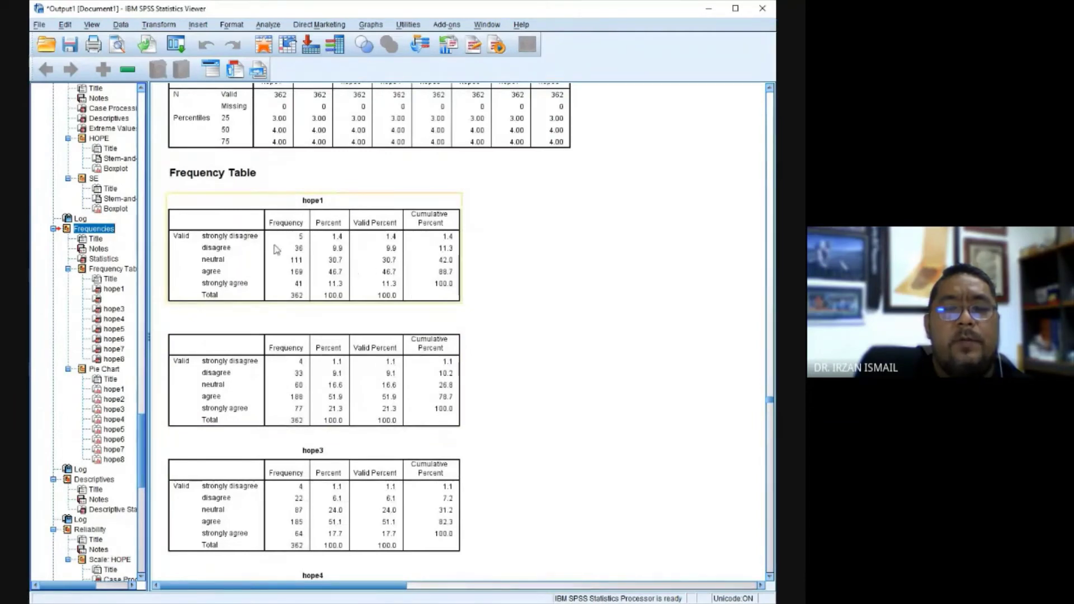
# Step: Examine the percentiles, frequency tables and pie charts of the hope items in the Frequencies output
pyautogui.scroll(-2, 394, 257)
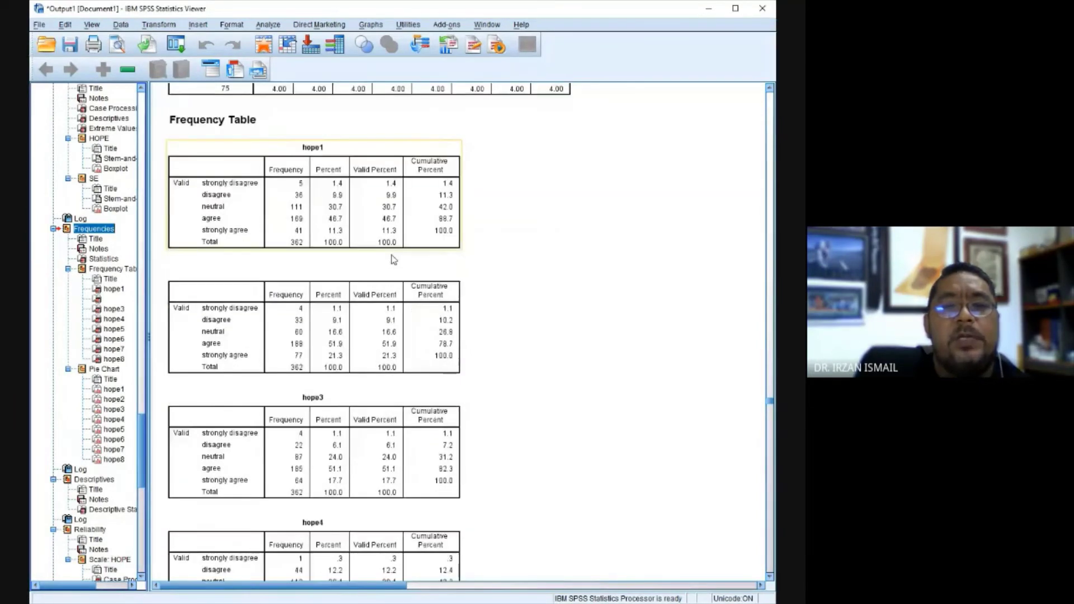
pyautogui.scroll(1, 392, 261)
pyautogui.scroll(2, 391, 261)
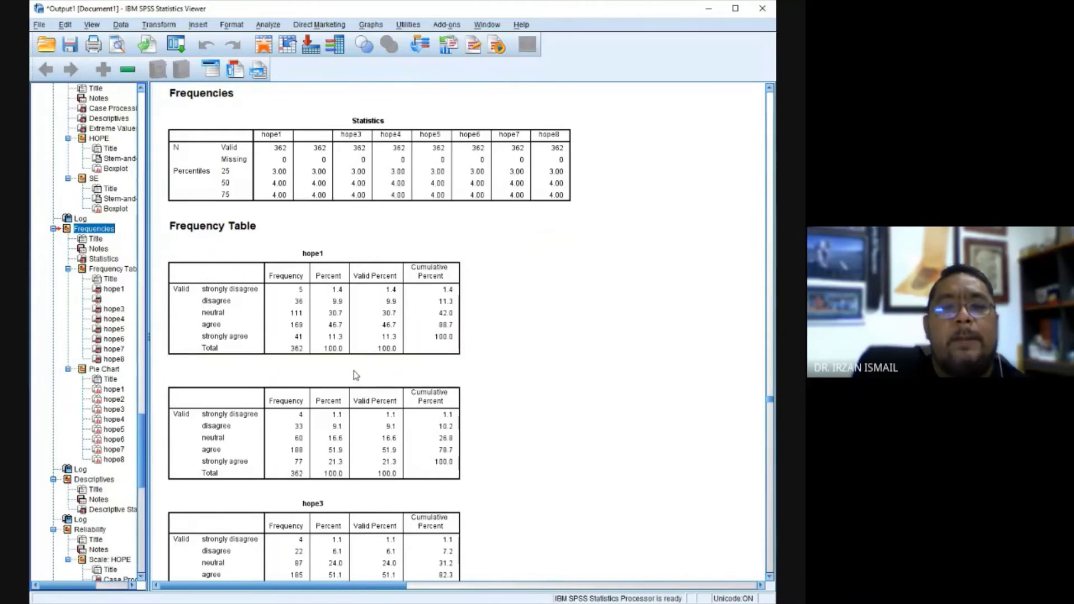
pyautogui.scroll(-15, 337, 391)
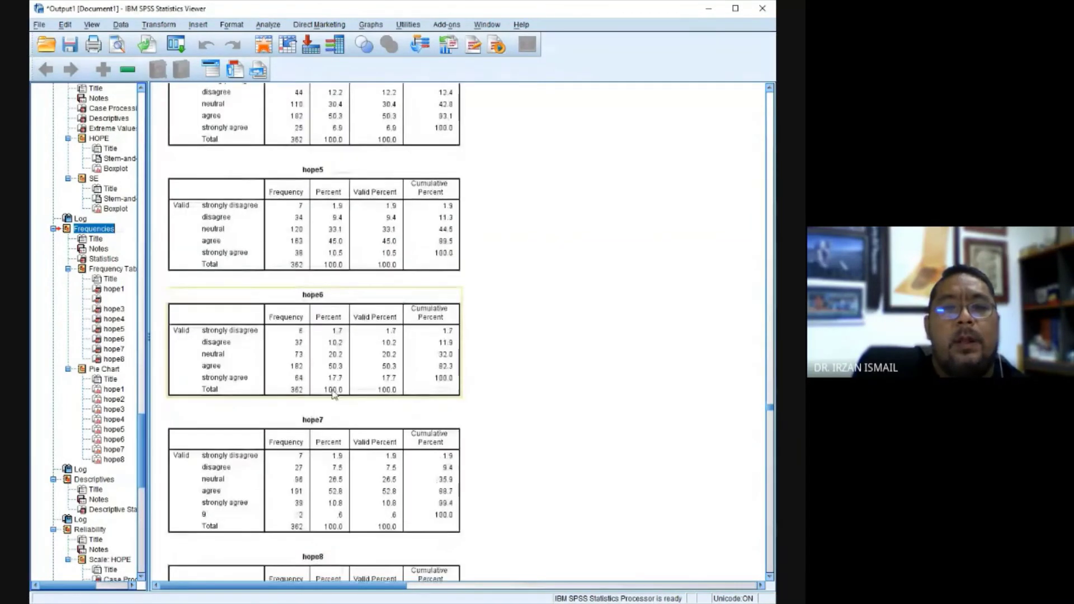
pyautogui.scroll(-15, 332, 391)
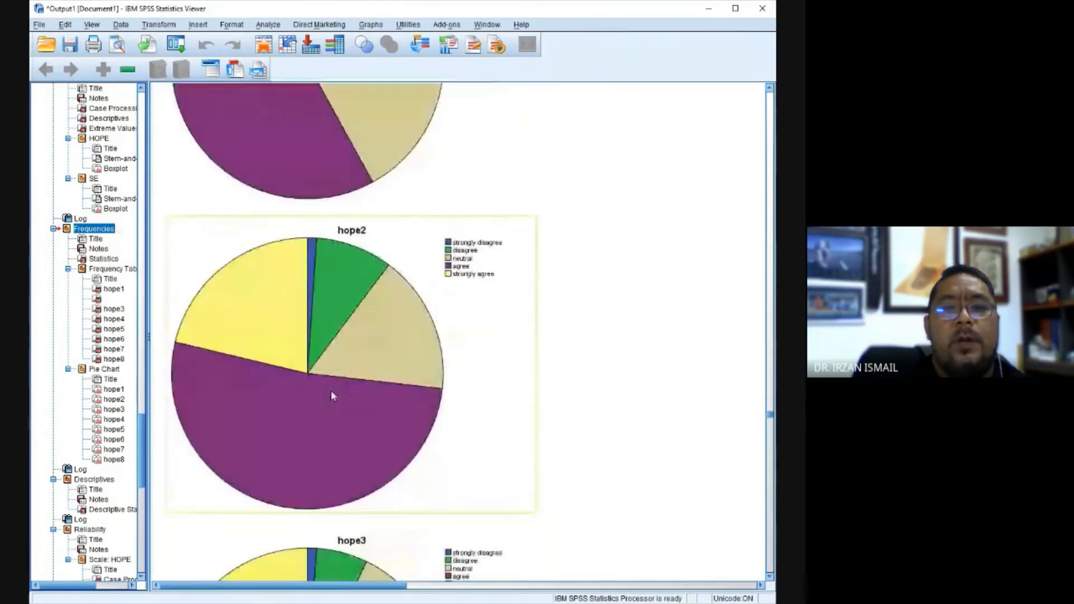
pyautogui.scroll(-15, 330, 391)
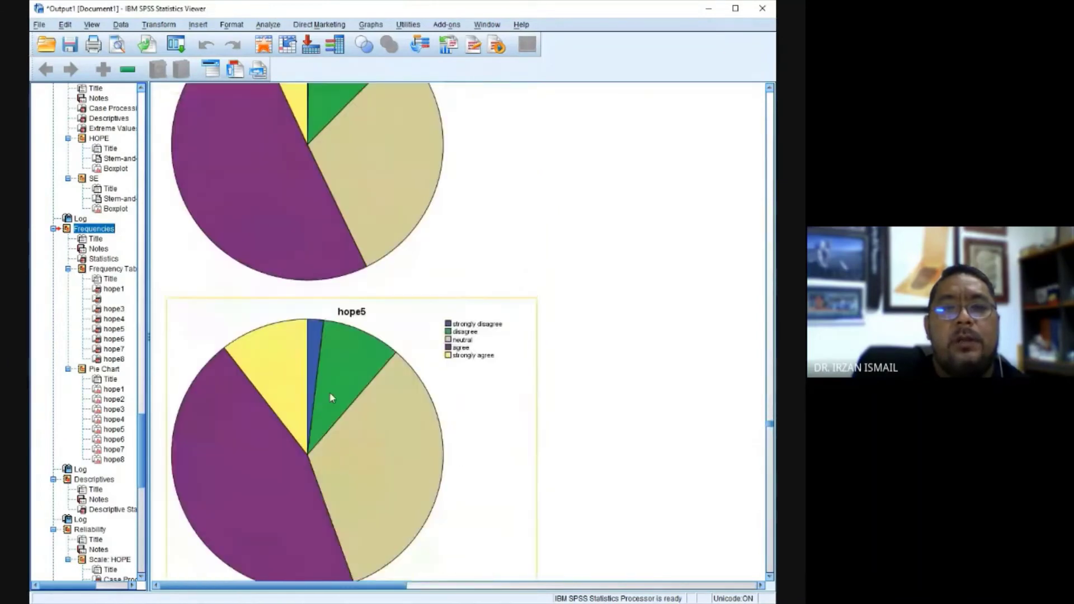
# Step: Review the means and standard deviations of HOPE, SE, OPT and LOC and the HOPE scale's Cronbach's alpha and item statistics
pyautogui.scroll(-15, 330, 398)
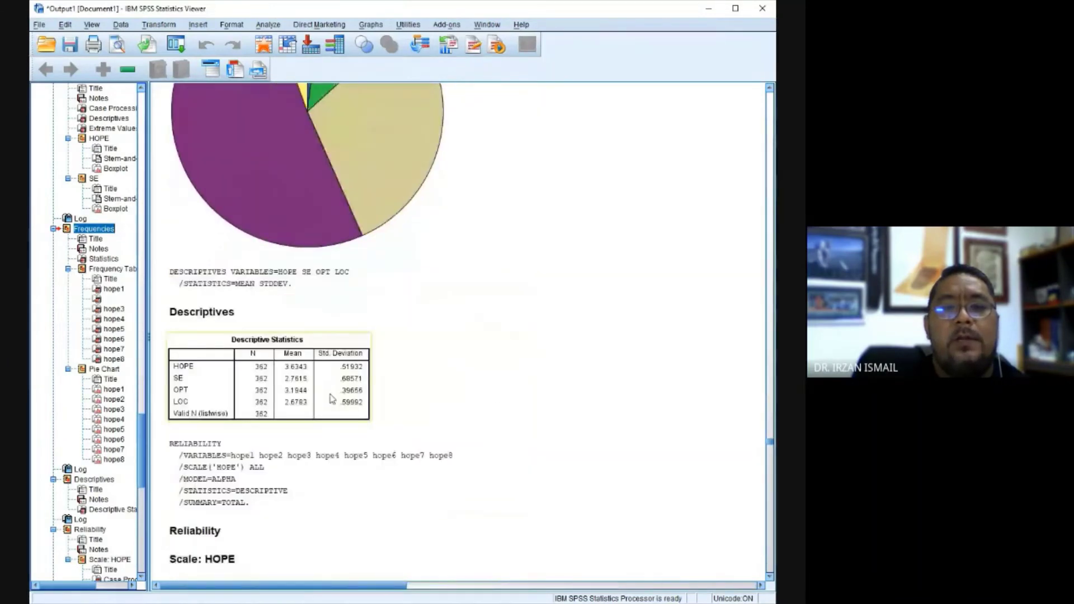
pyautogui.scroll(-5, 289, 384)
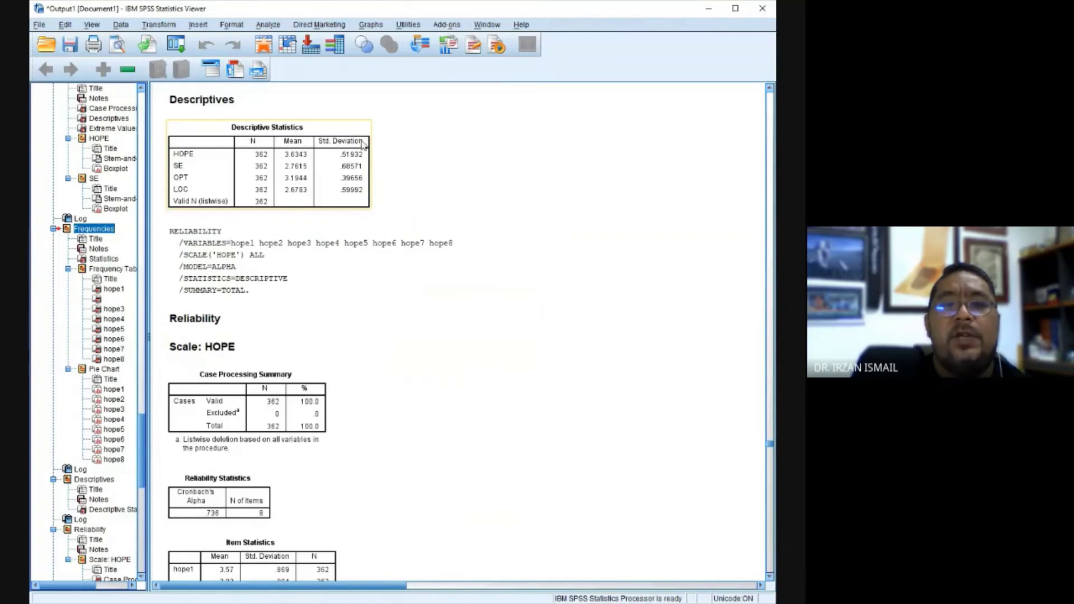
pyautogui.click(199, 218)
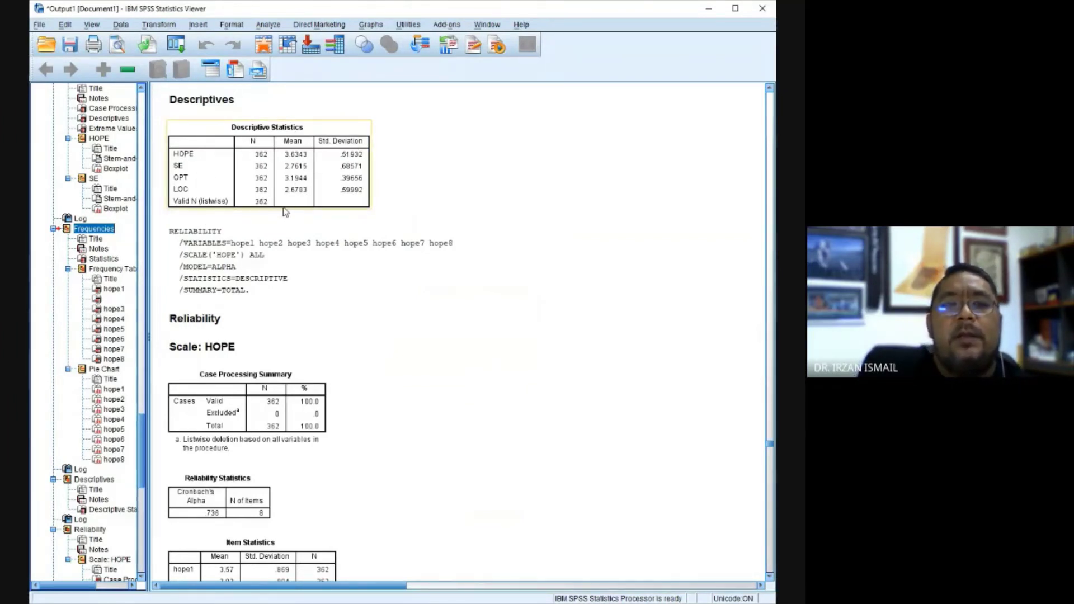
pyautogui.scroll(-3, 286, 211)
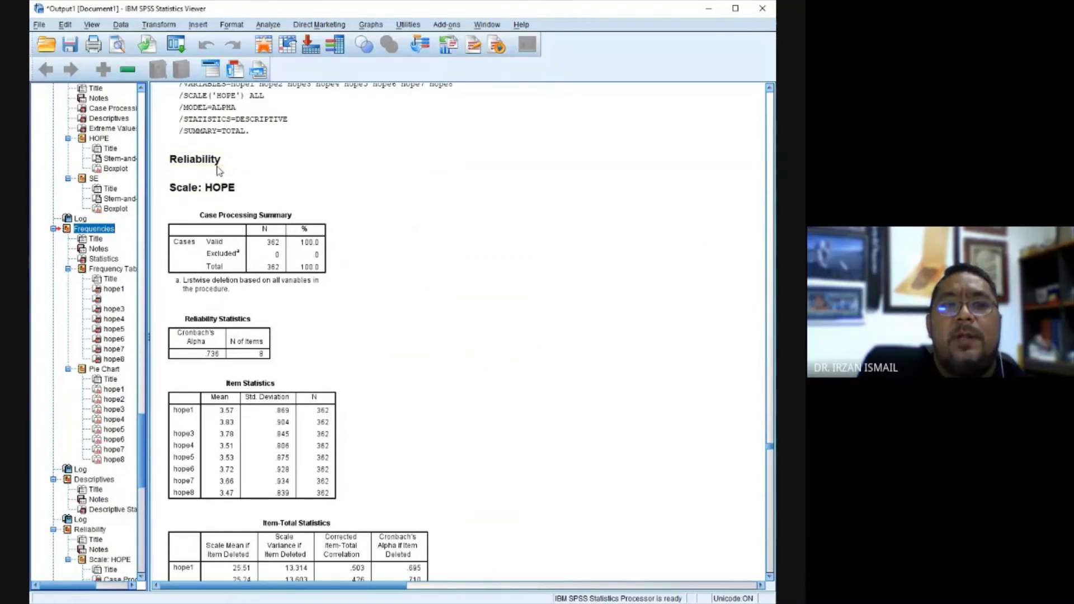
pyautogui.scroll(-1, 272, 241)
pyautogui.scroll(-1, 263, 274)
pyautogui.scroll(1, 254, 302)
pyautogui.click(256, 304)
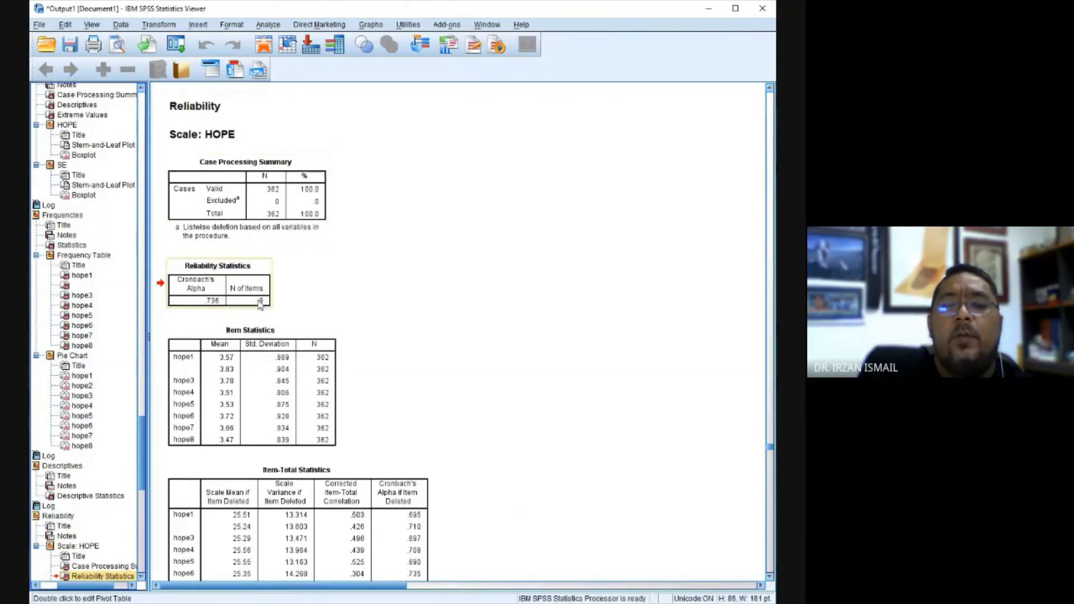
pyautogui.scroll(-3, 395, 292)
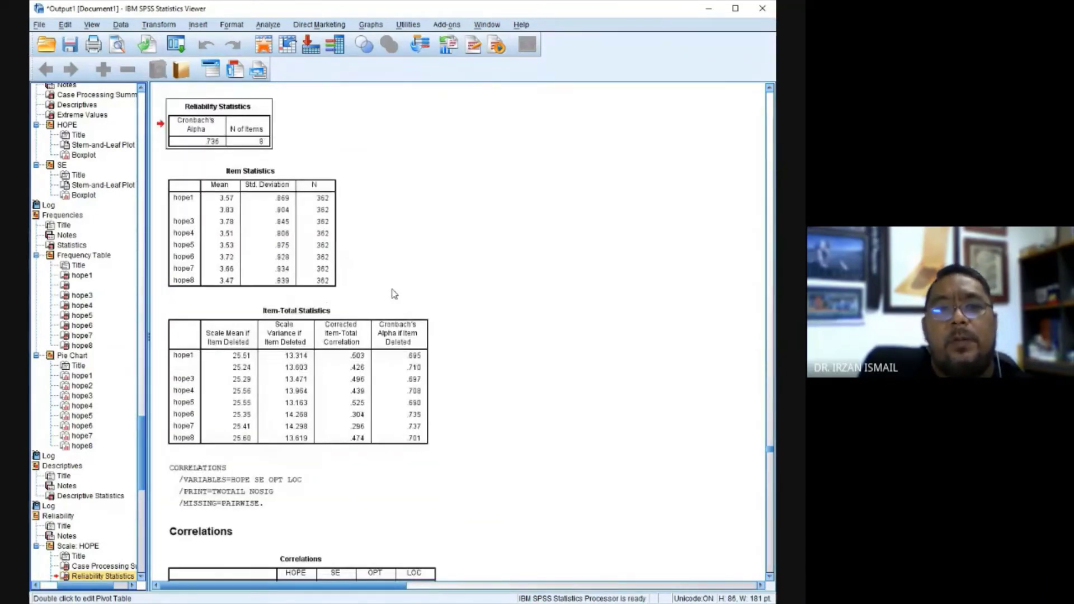
# Step: Examine the Pearson correlations and significance values among HOPE, SE, OPT and LOC
pyautogui.scroll(-3, 454, 281)
pyautogui.scroll(-5, 454, 281)
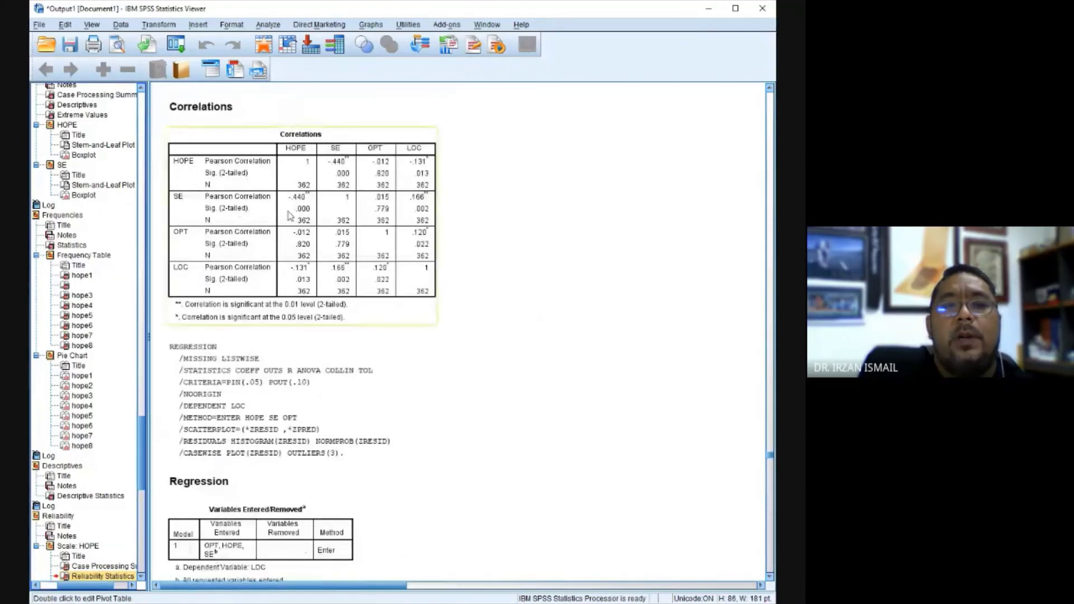
pyautogui.click(307, 145)
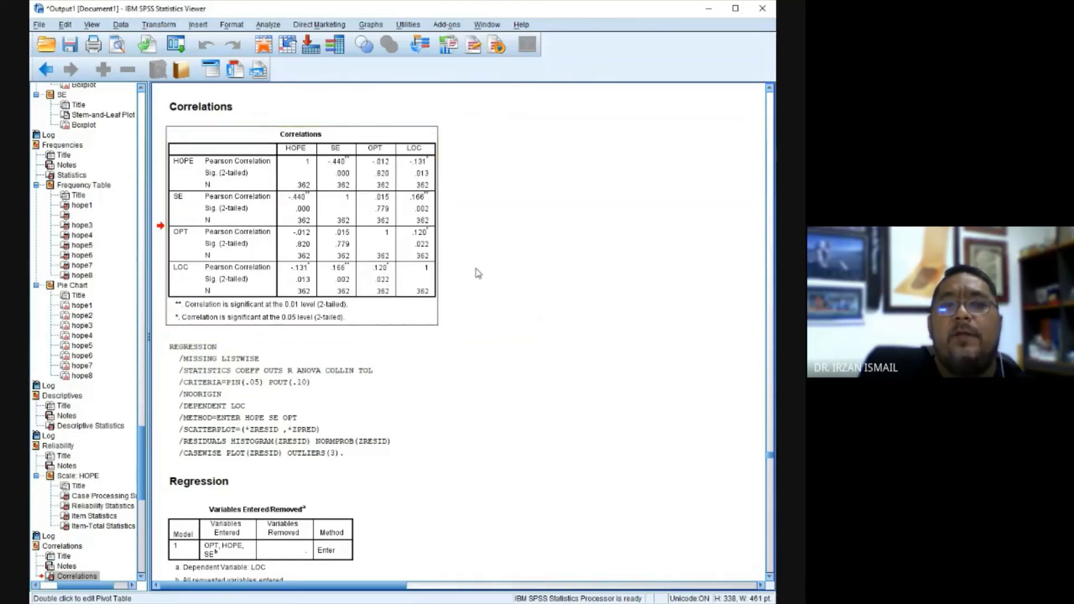
# Step: Review the regression's model summary, ANOVA, coefficients and collinearity statistics for predicting LOC
pyautogui.scroll(-2, 478, 273)
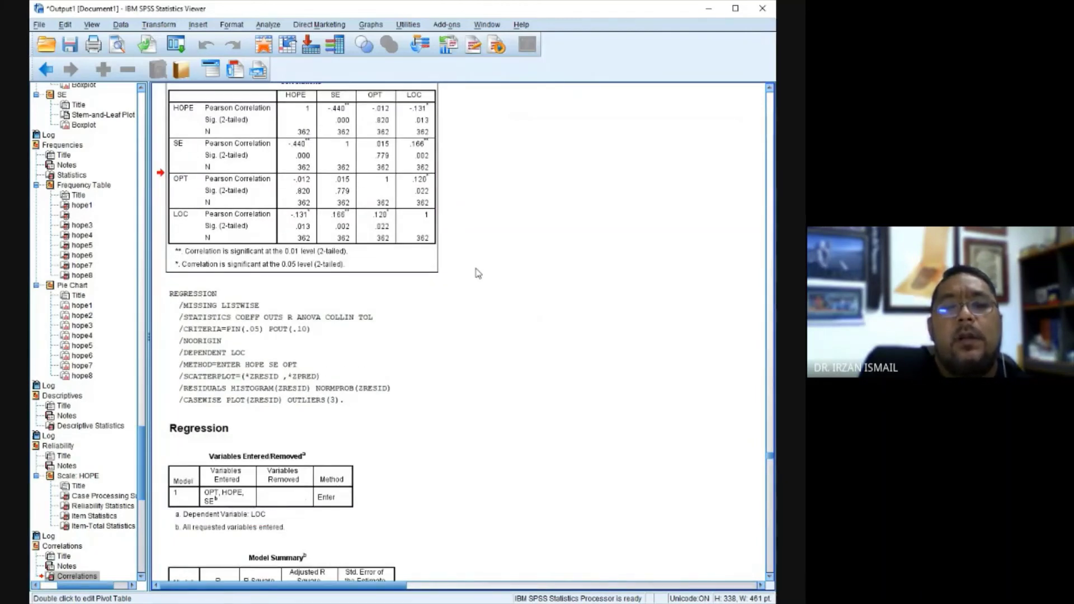
pyautogui.scroll(-10, 478, 272)
pyautogui.scroll(-2, 478, 273)
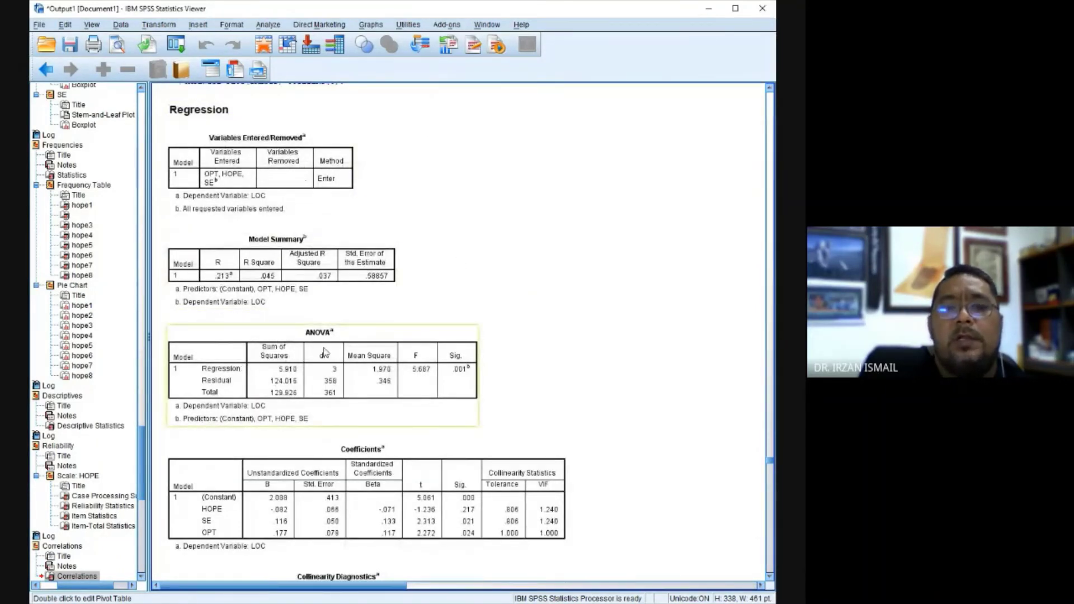
pyautogui.scroll(-3, 528, 373)
pyautogui.scroll(3, 528, 373)
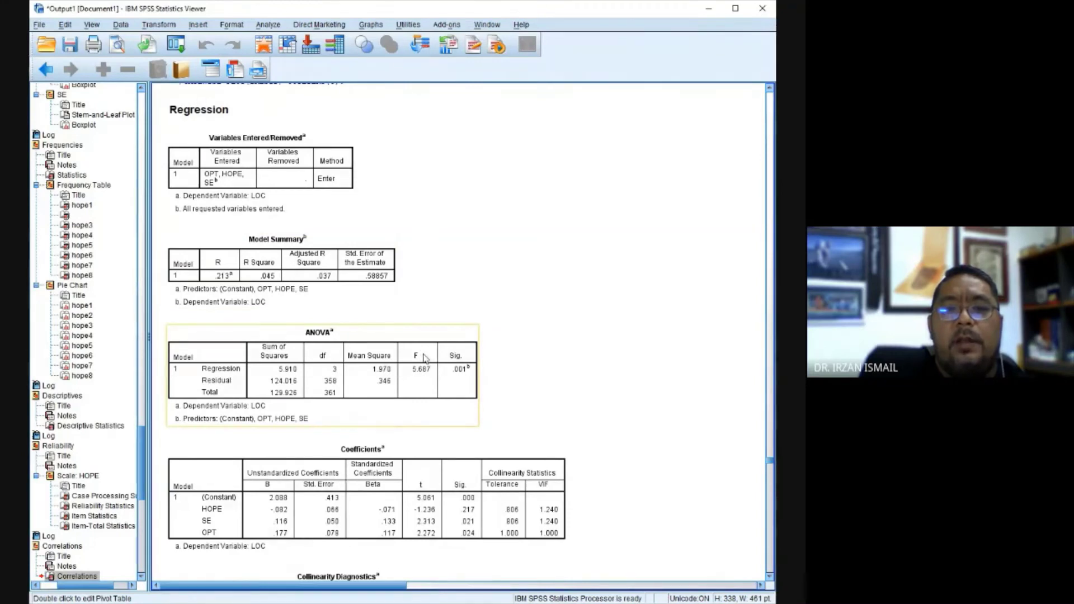
pyautogui.scroll(-3, 415, 382)
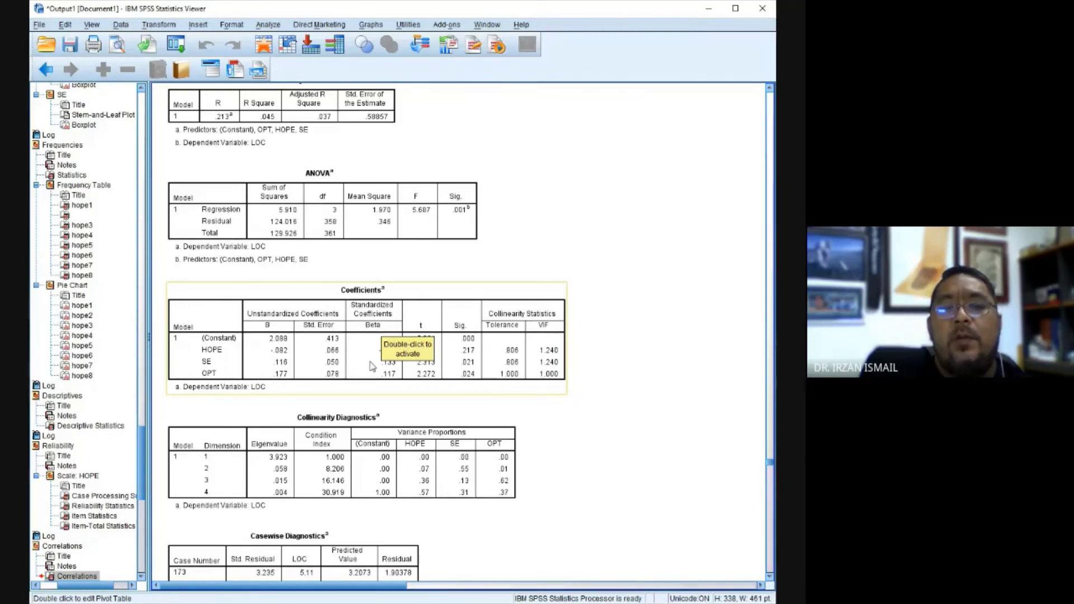
pyautogui.scroll(-2, 399, 382)
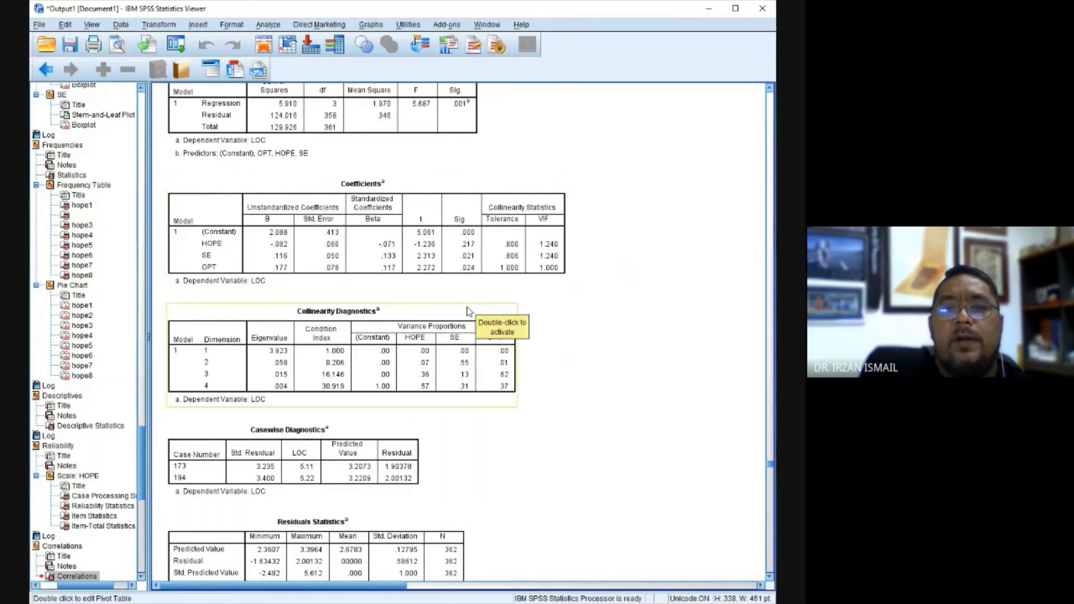
# Step: Check the regression's residual statistics, residual histogram and normal P-P plot
pyautogui.scroll(-10, 431, 326)
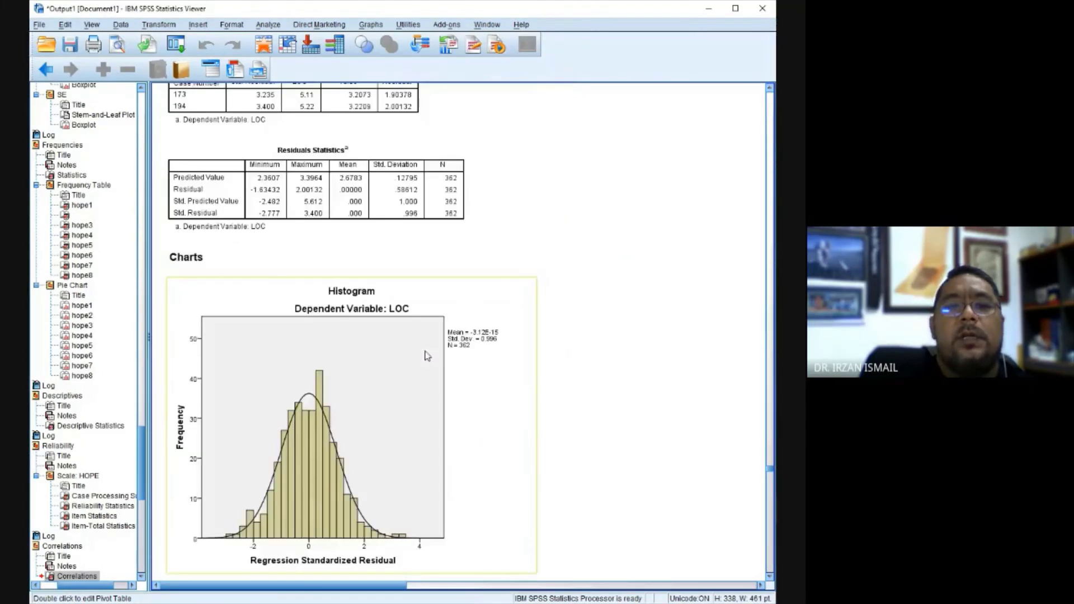
pyautogui.scroll(1, 427, 356)
pyautogui.scroll(-6, 427, 356)
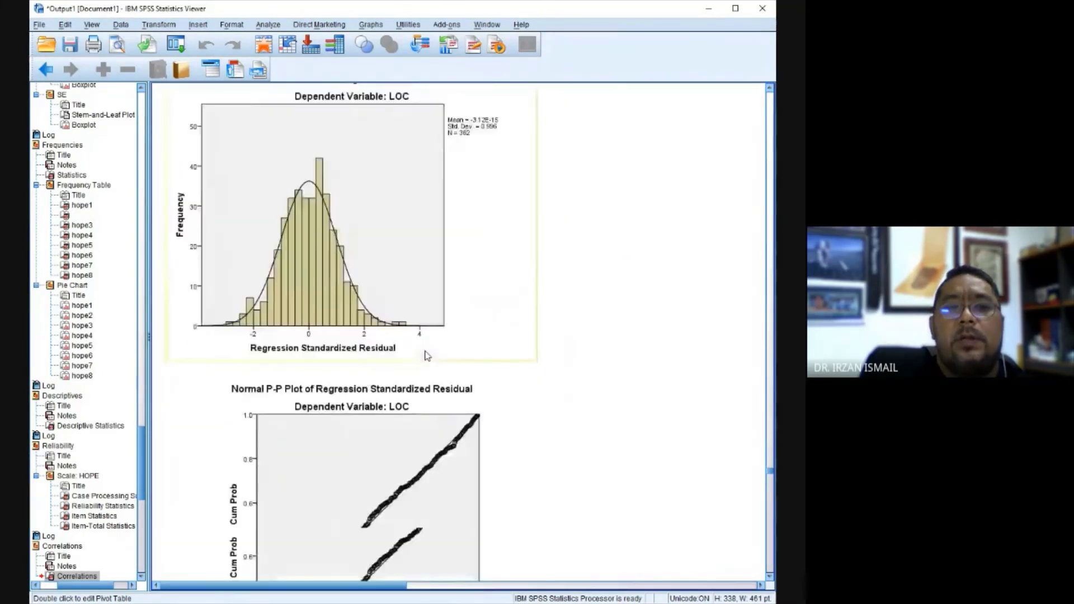
pyautogui.scroll(-8, 425, 354)
# Step: Review the Explore descriptives and normality tests, and inspect the histogram, Q-Q plots and boxplot of HOPE
pyautogui.scroll(-8, 427, 356)
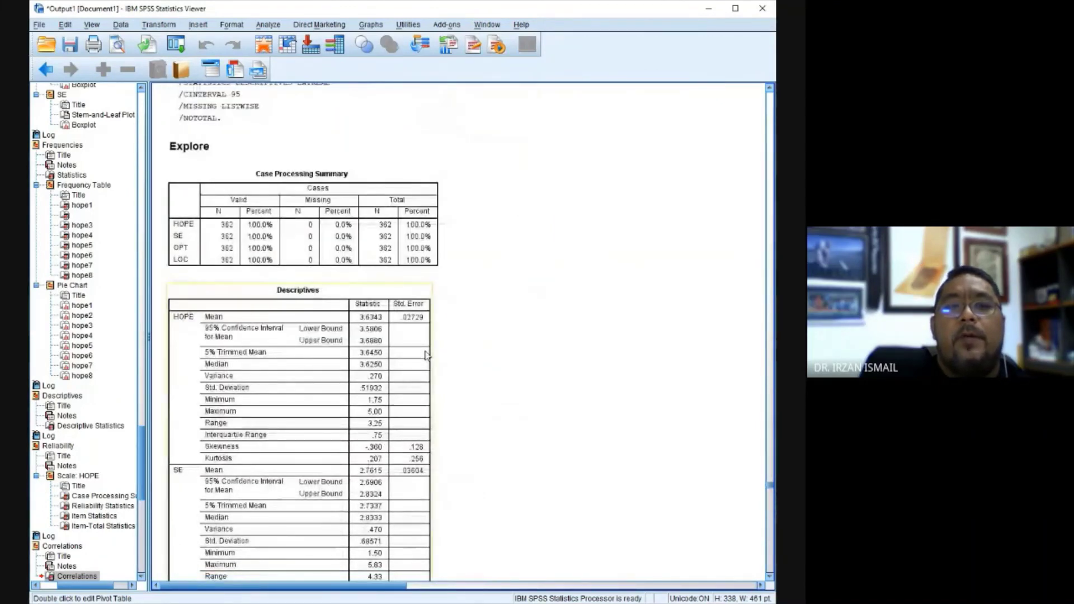
pyautogui.scroll(-2, 426, 356)
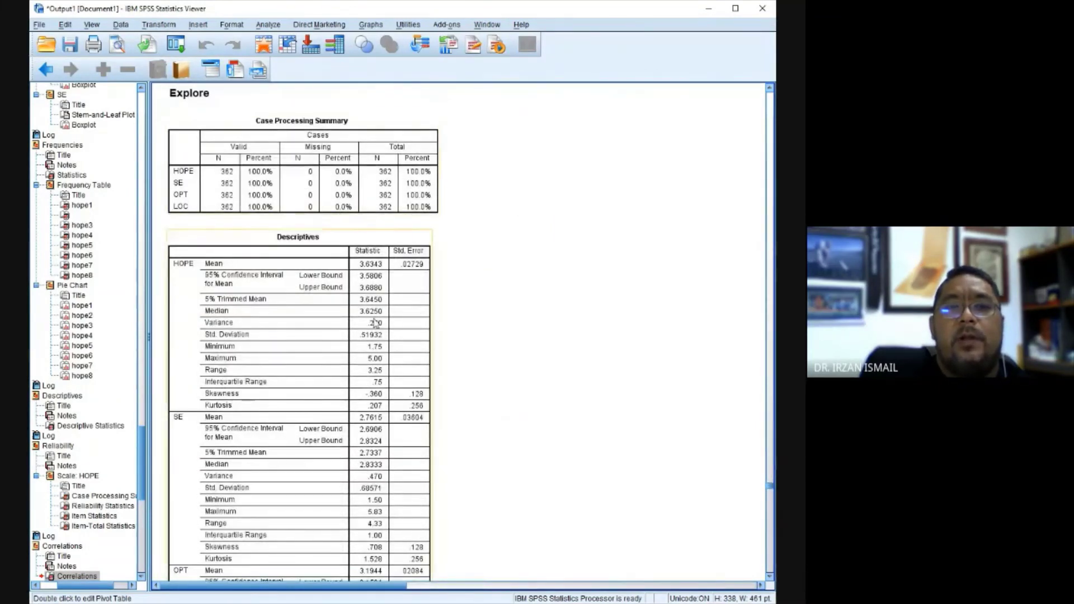
pyautogui.scroll(-20, 375, 324)
pyautogui.scroll(-20, 372, 339)
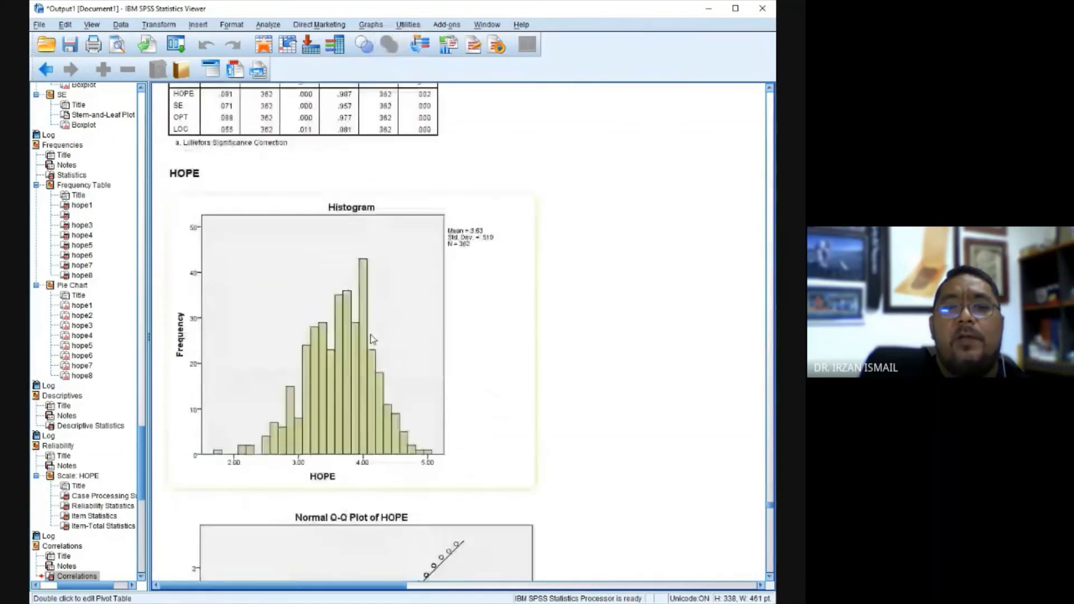
pyautogui.scroll(-20, 371, 337)
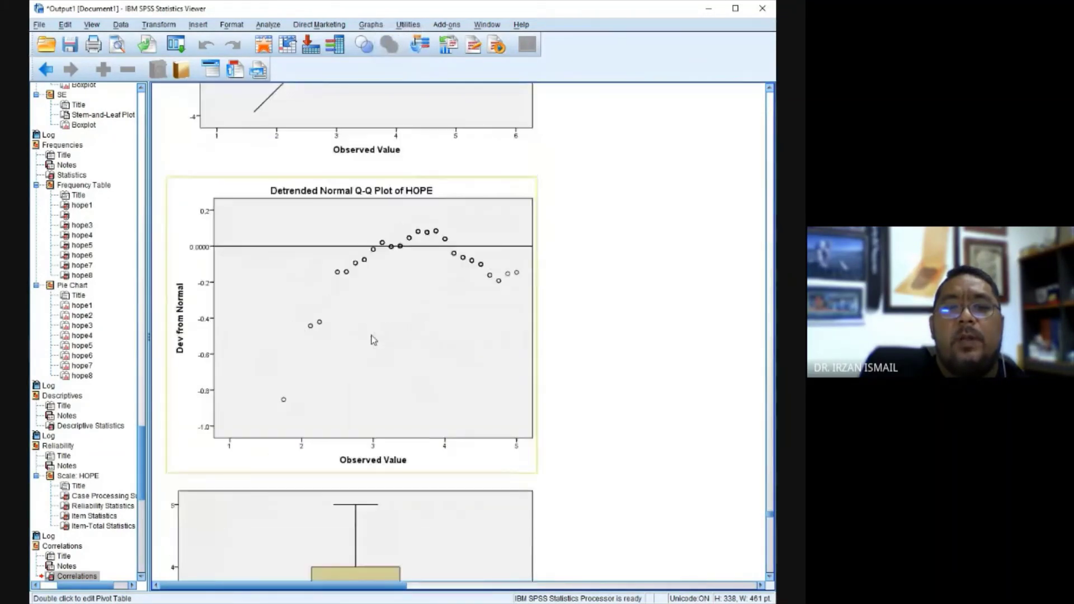
pyautogui.scroll(-12, 373, 340)
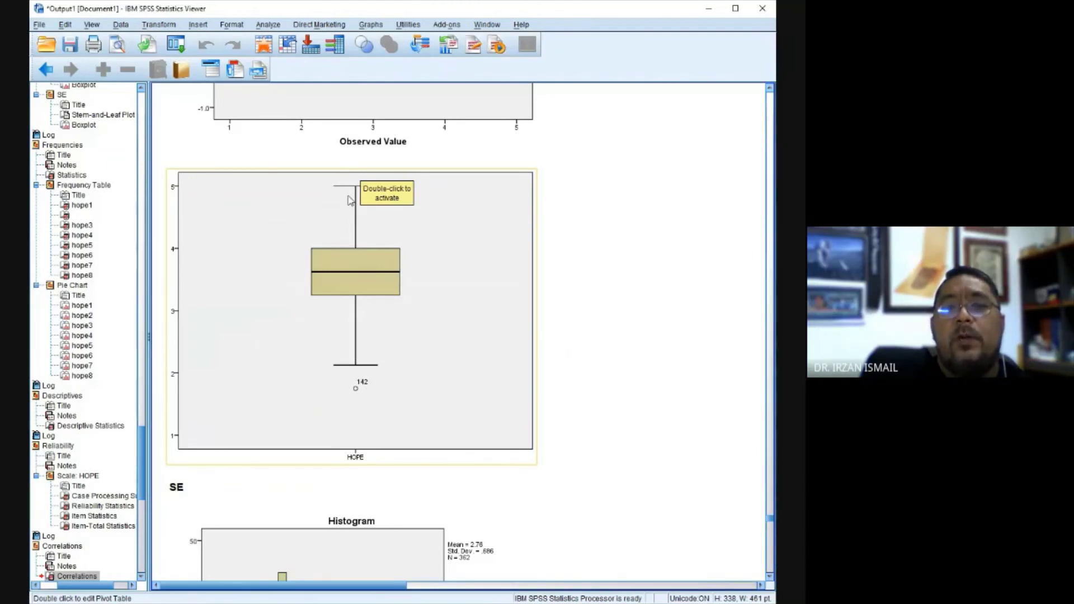
# Step: Inspect the histograms, Q-Q plots and boxplots of SE, OPT and LOC for normality and outlying cases
pyautogui.scroll(-10, 445, 337)
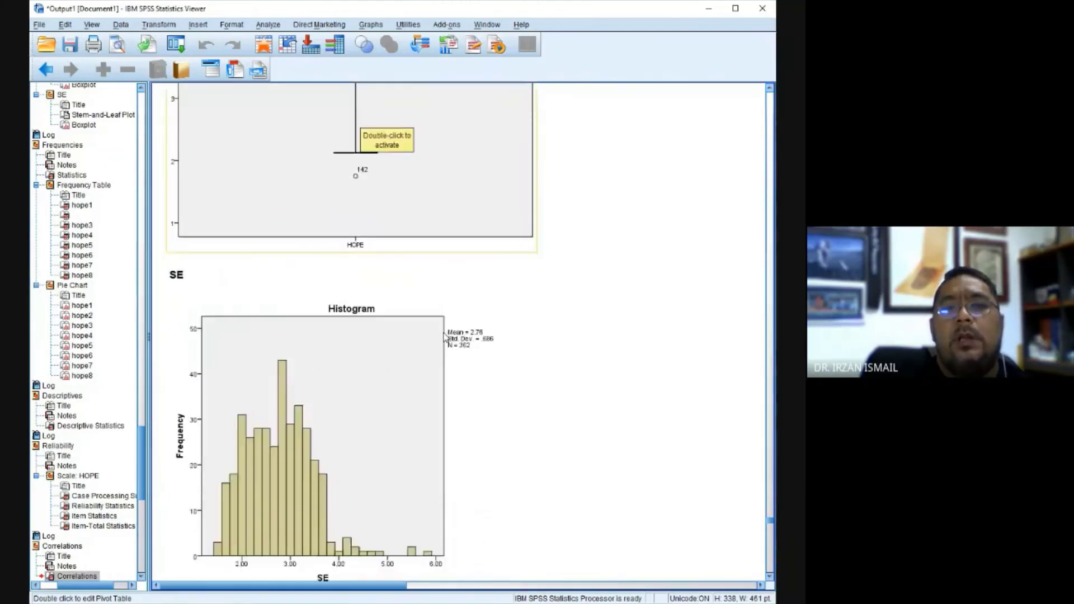
pyautogui.scroll(-15, 445, 337)
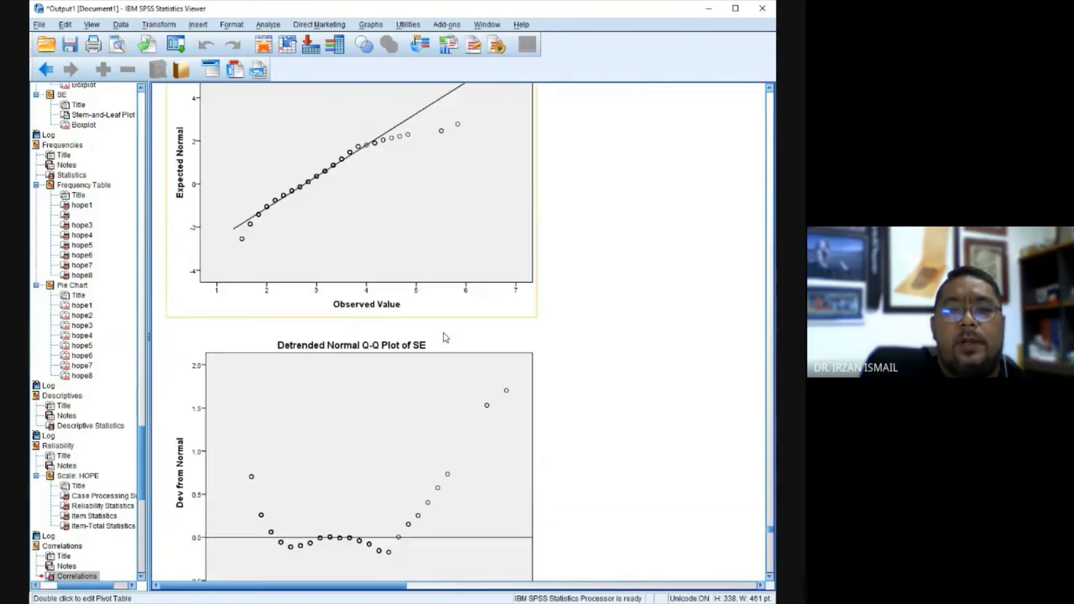
pyautogui.scroll(-3, 445, 337)
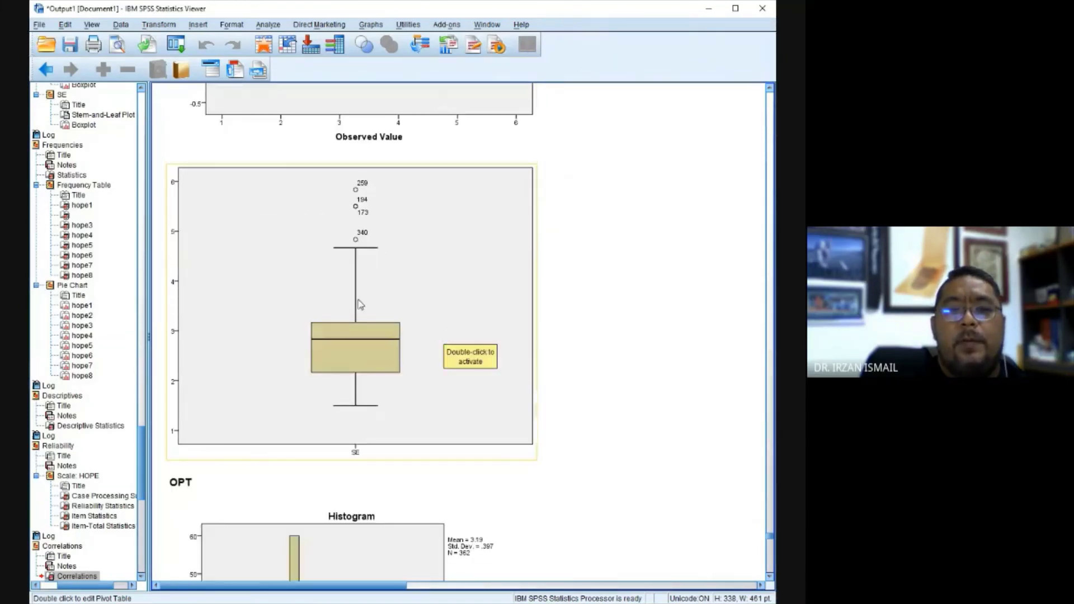
pyautogui.scroll(-7, 362, 320)
pyautogui.scroll(-20, 362, 321)
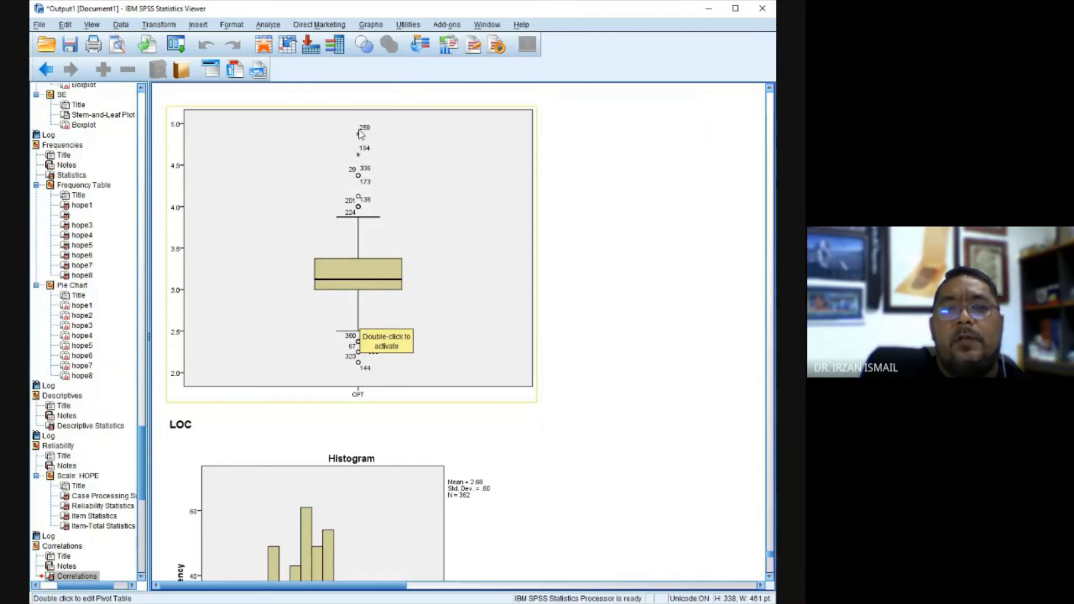
pyautogui.scroll(-2, 345, 281)
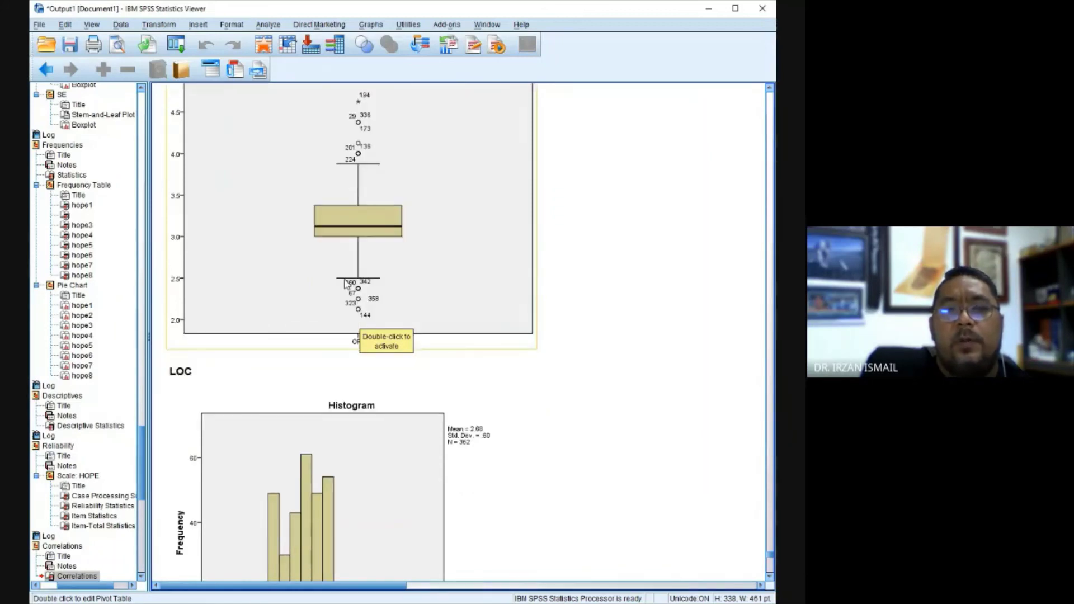
pyautogui.scroll(4, 345, 283)
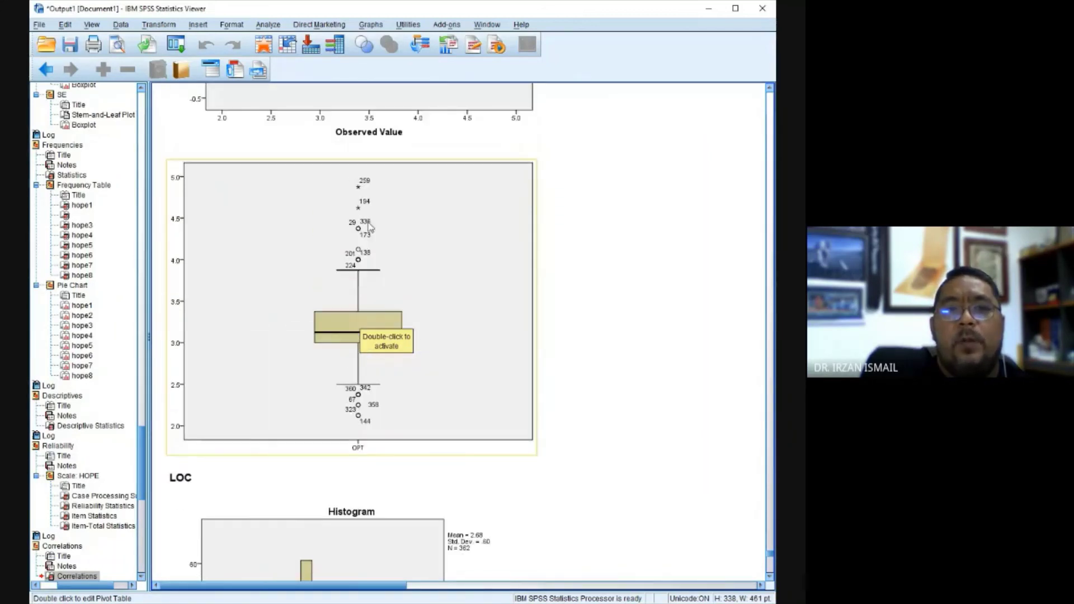
pyautogui.scroll(-4, 369, 298)
pyautogui.scroll(-20, 369, 298)
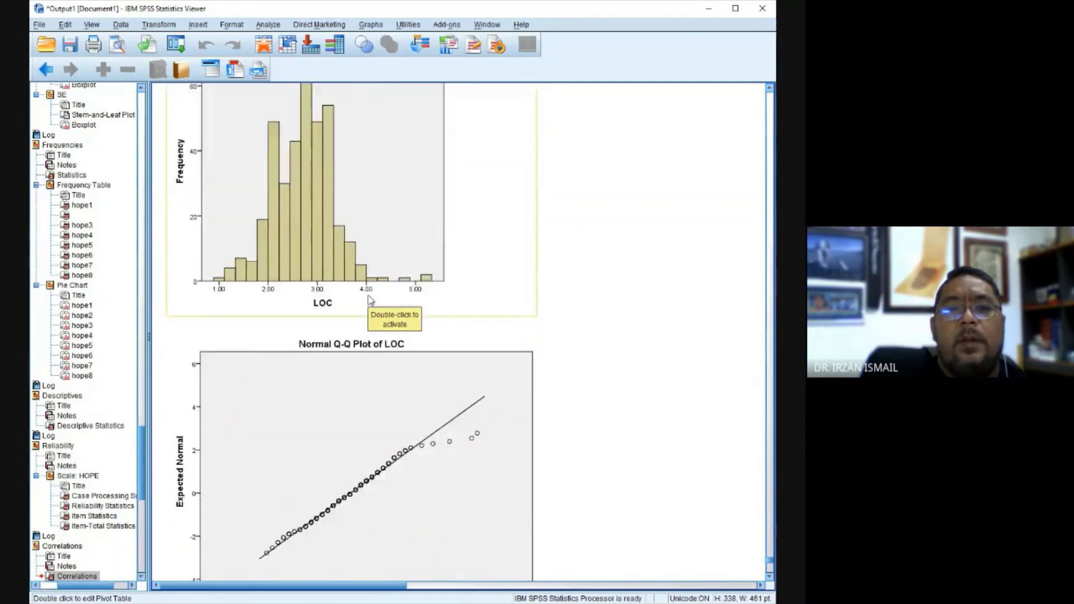
pyautogui.scroll(-14, 370, 301)
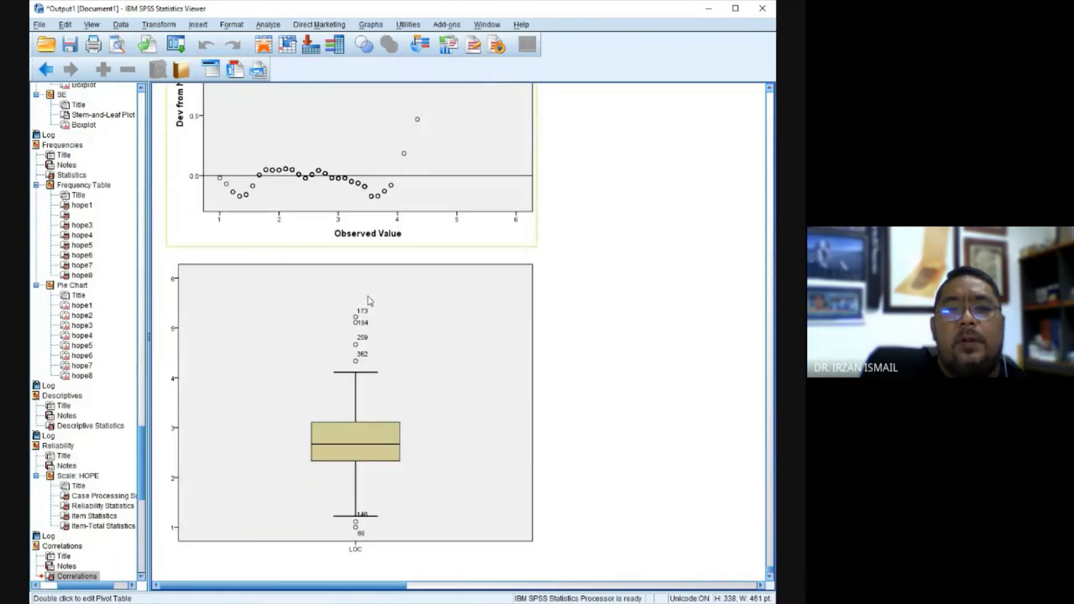